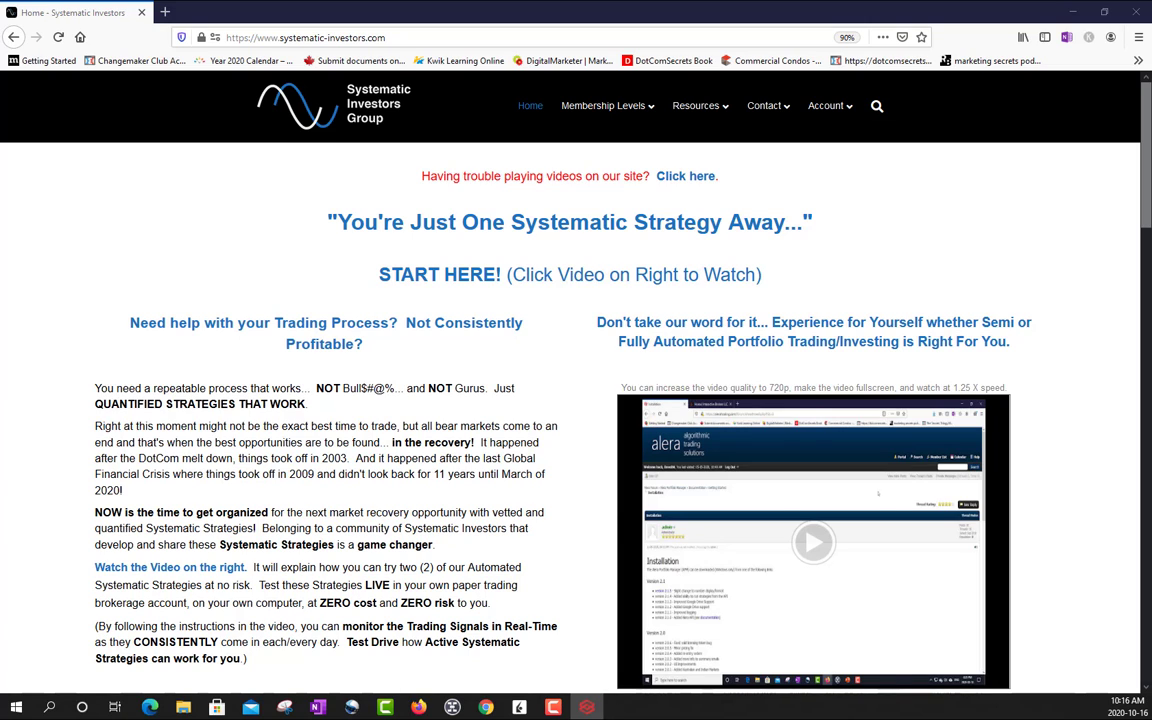
- Open the SIG account in Alera Portfolio Manager and move its strategy settings window down the screen
left_click(569, 350)
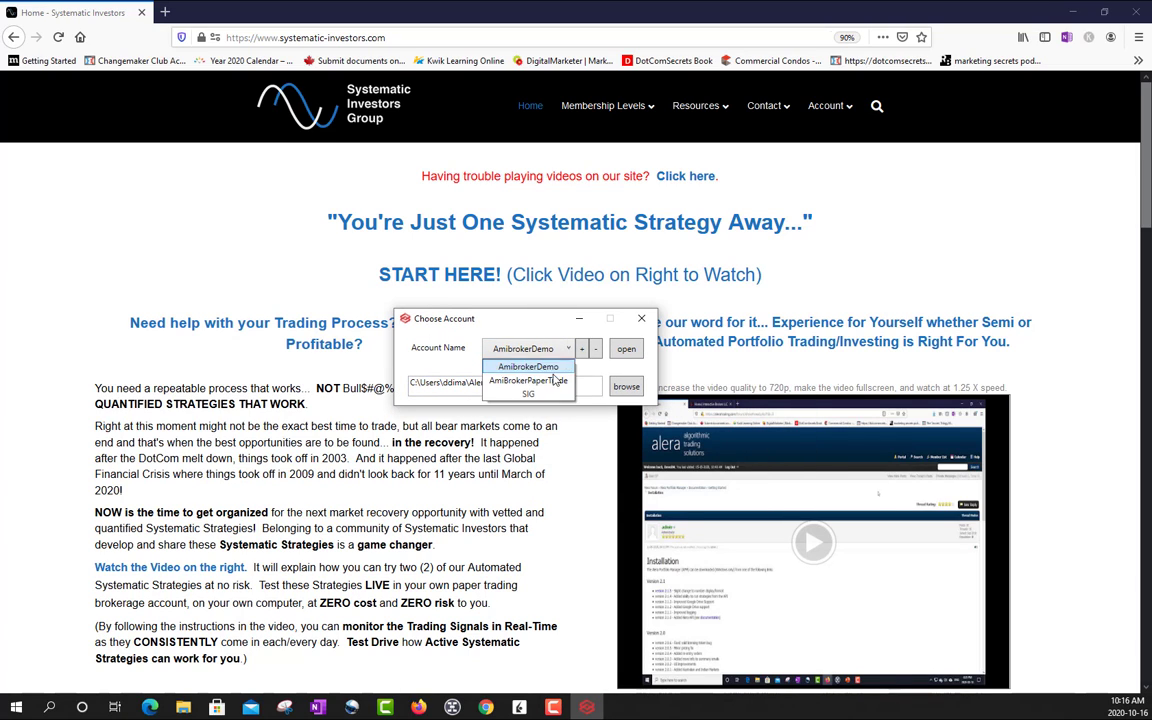
left_click(490, 353)
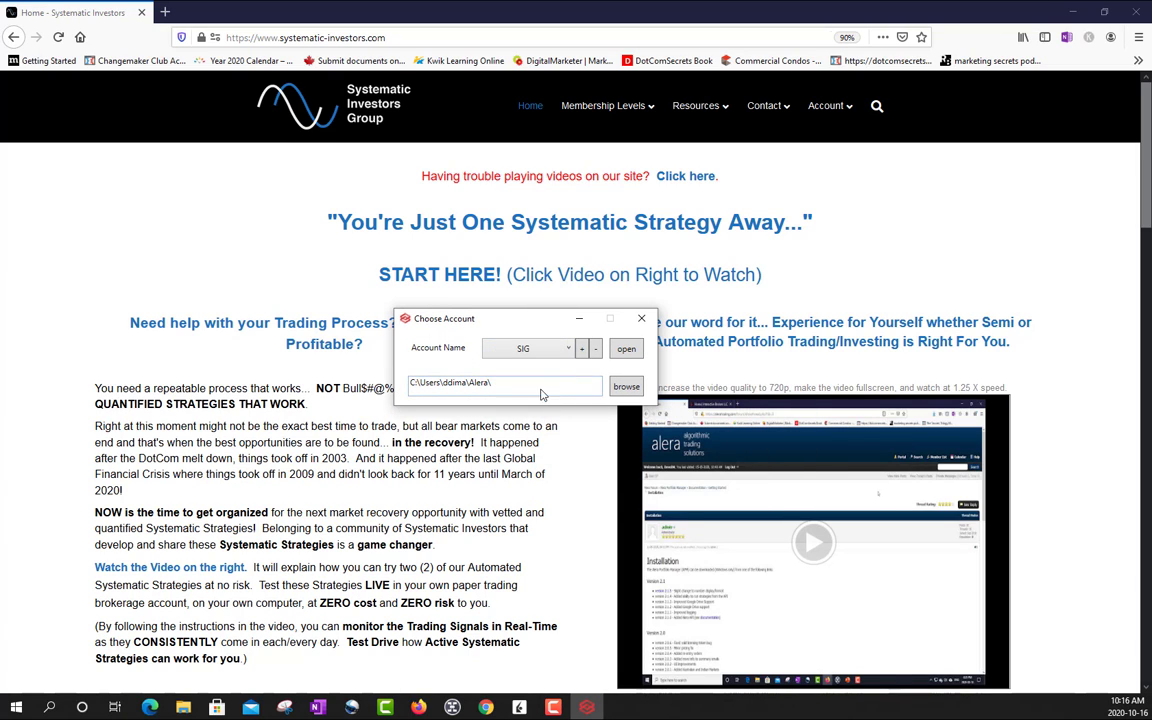
left_click(626, 350)
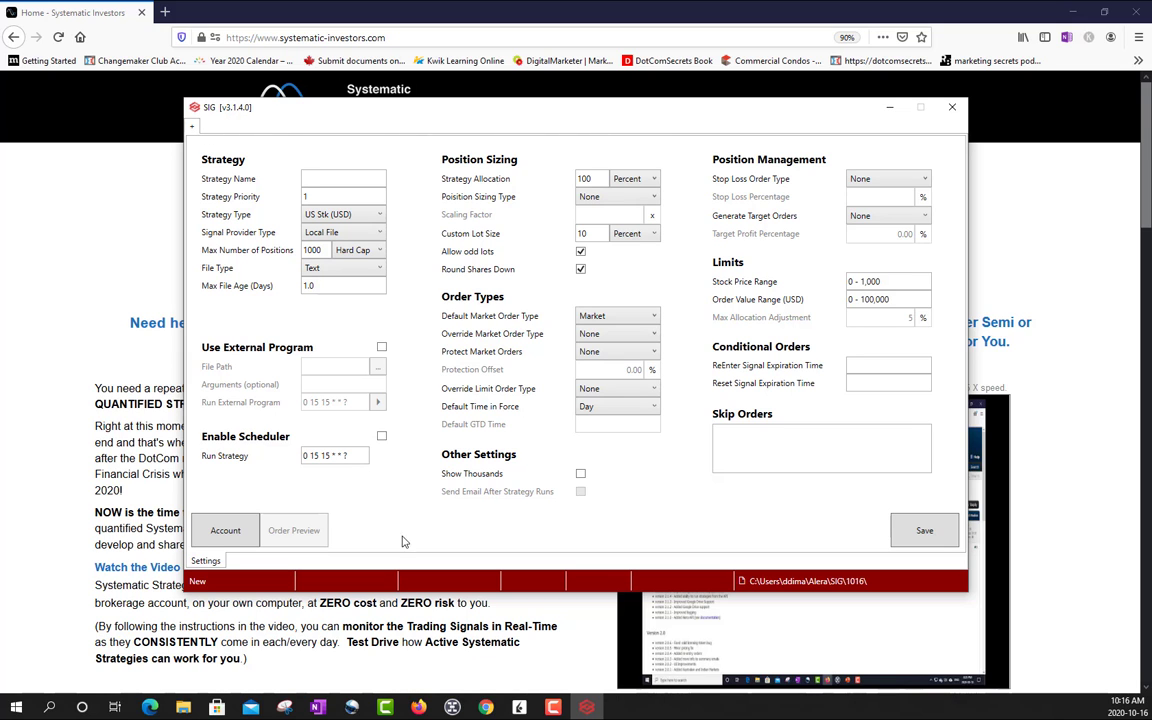
left_click_drag(686, 117, 773, 176)
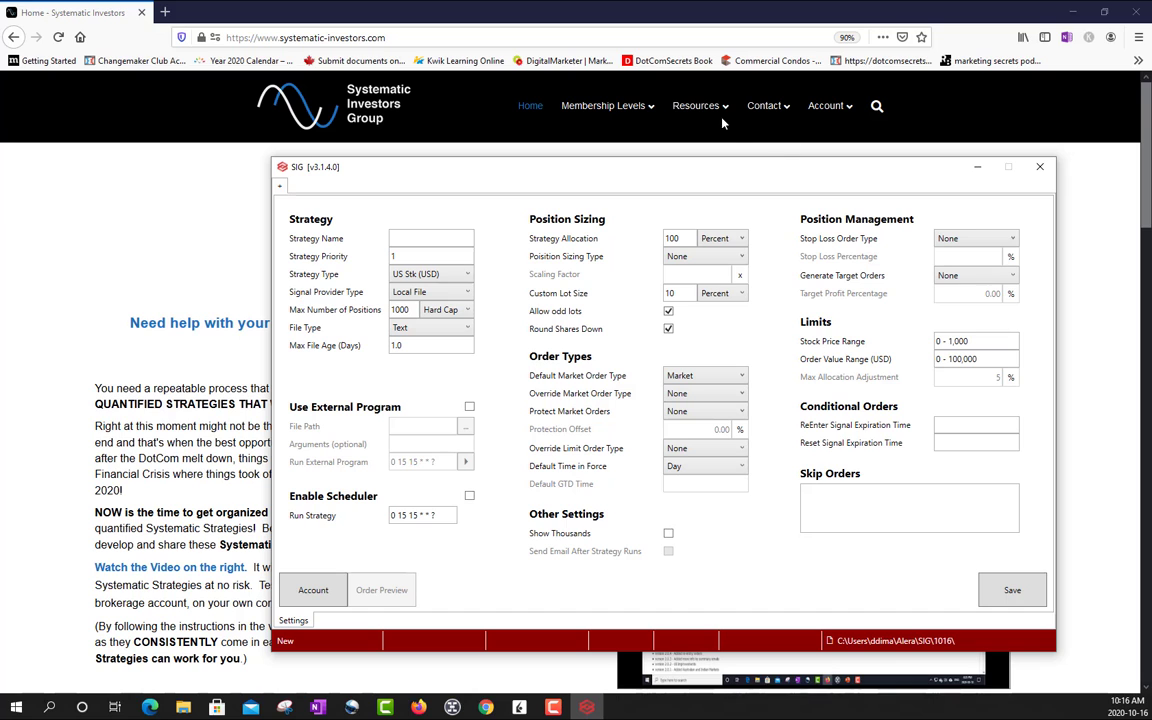
- Switch to the browser and open the Free Daily Trade Ideas (Strategy Scans) page of the Systematic Investors Group site
left_click(157, 191)
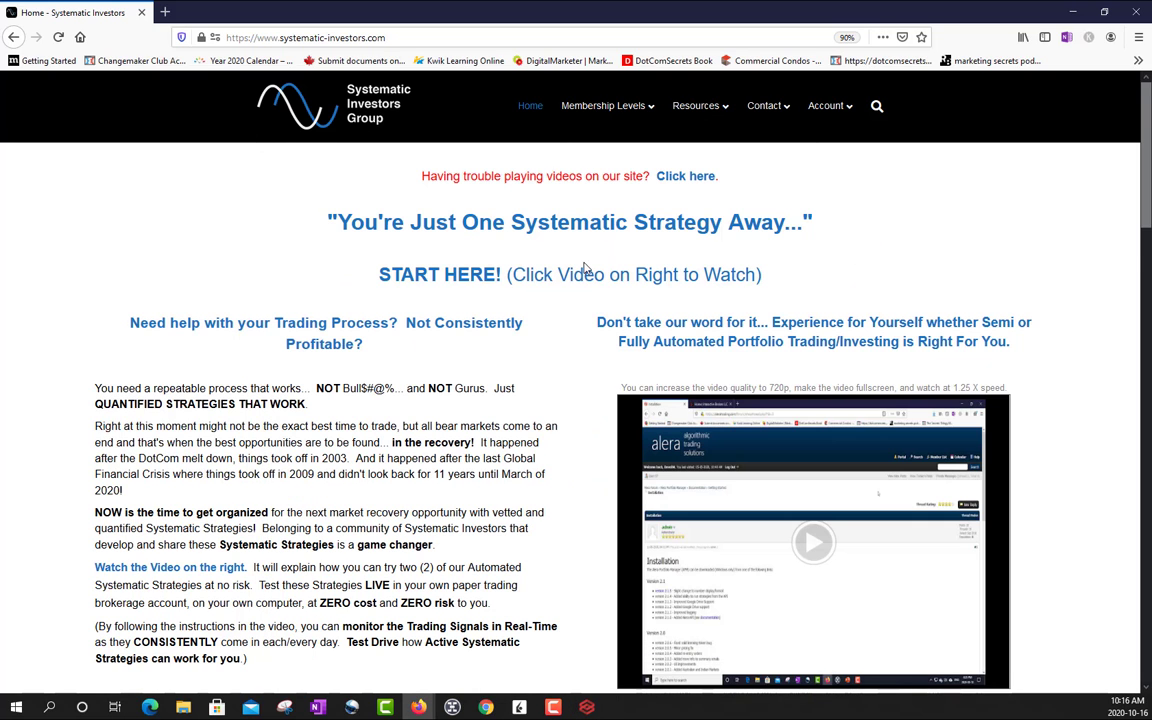
scroll(590, 258, "down", 2)
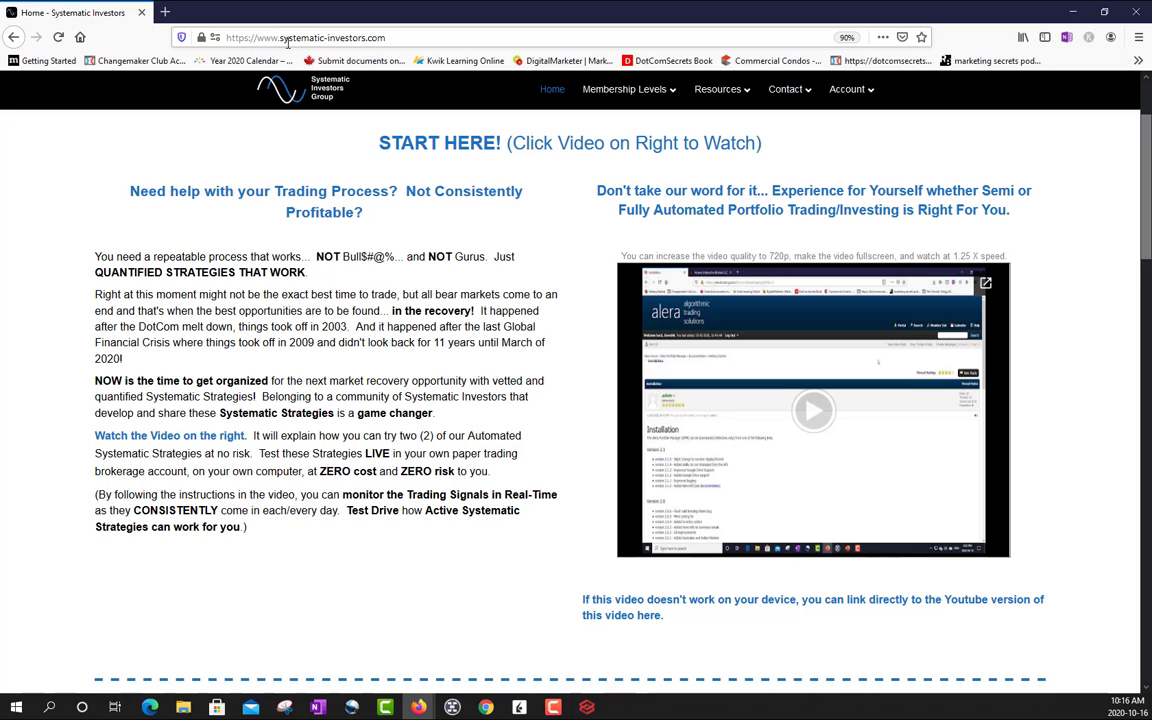
scroll(730, 400, "up", 1)
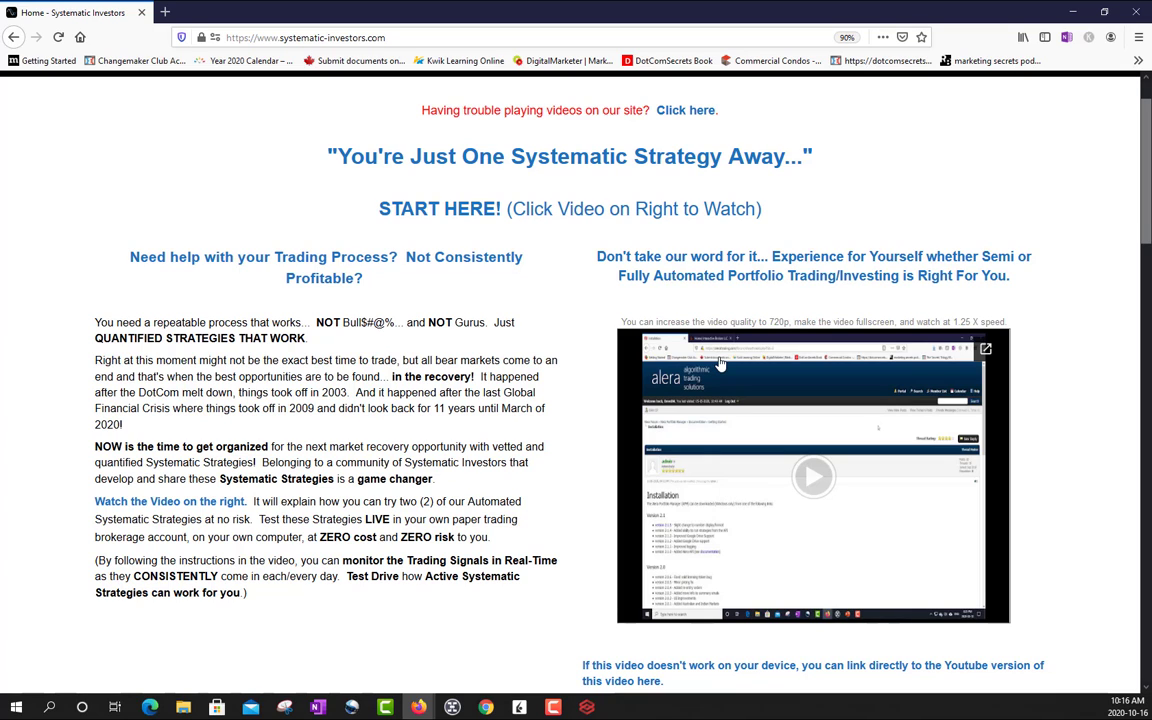
scroll(512, 182, "up", 1)
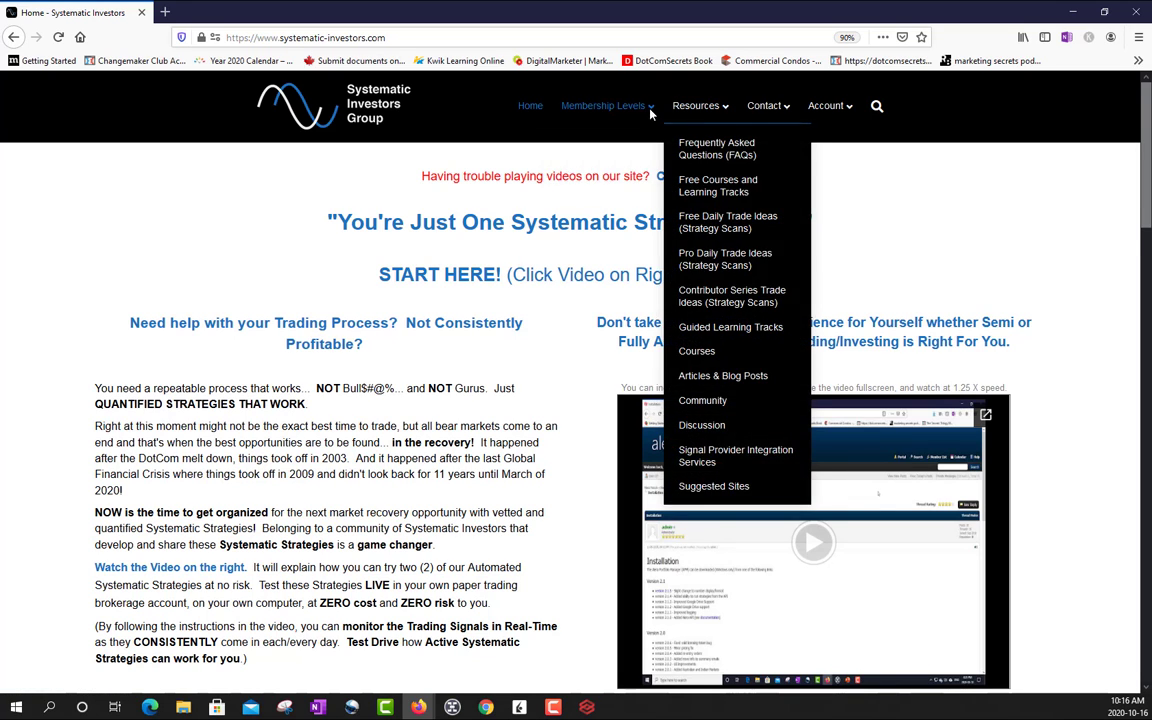
mouse_move(697, 152)
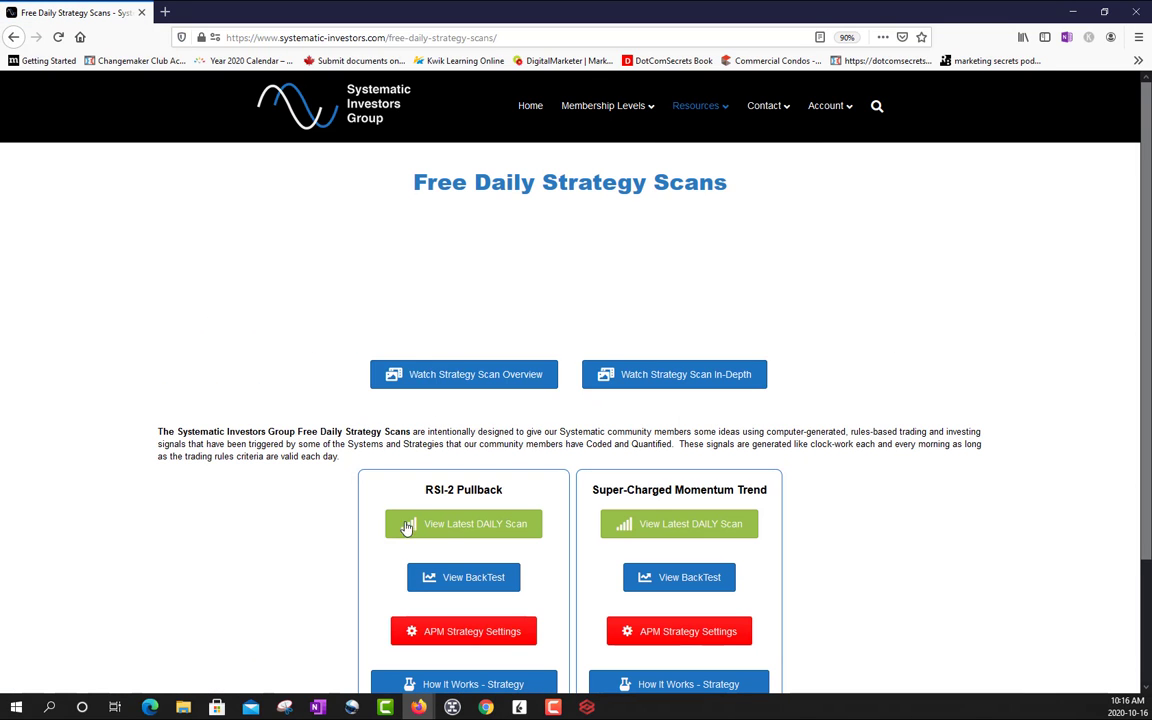
- Open the latest daily scan of the Super-Charged Momentum Trend strategy from the Free Daily Strategy Scans page
scroll(558, 249, "down", 1)
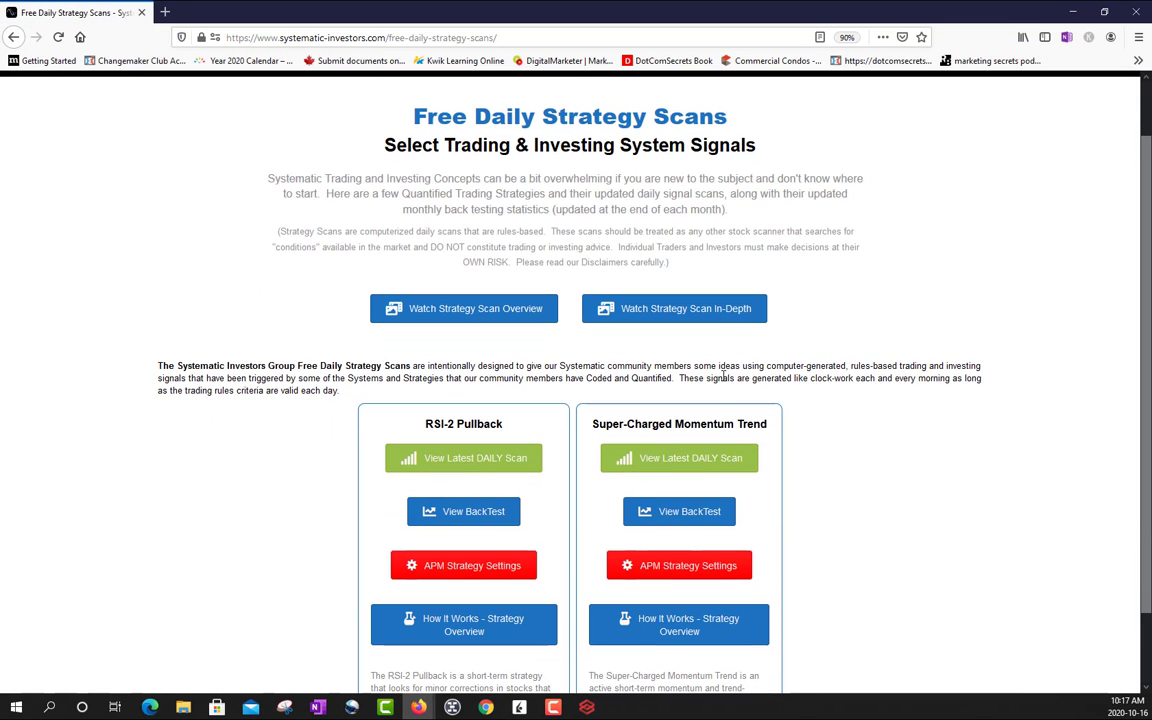
scroll(717, 362, "down", 1)
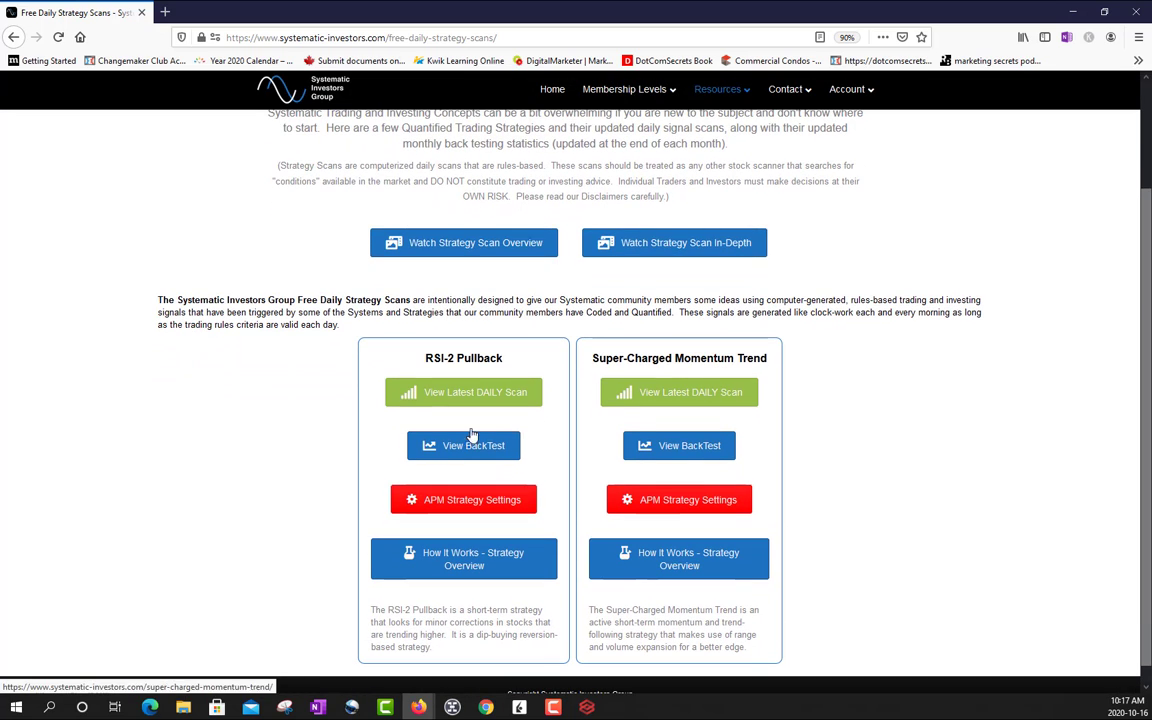
scroll(563, 344, "up", 1)
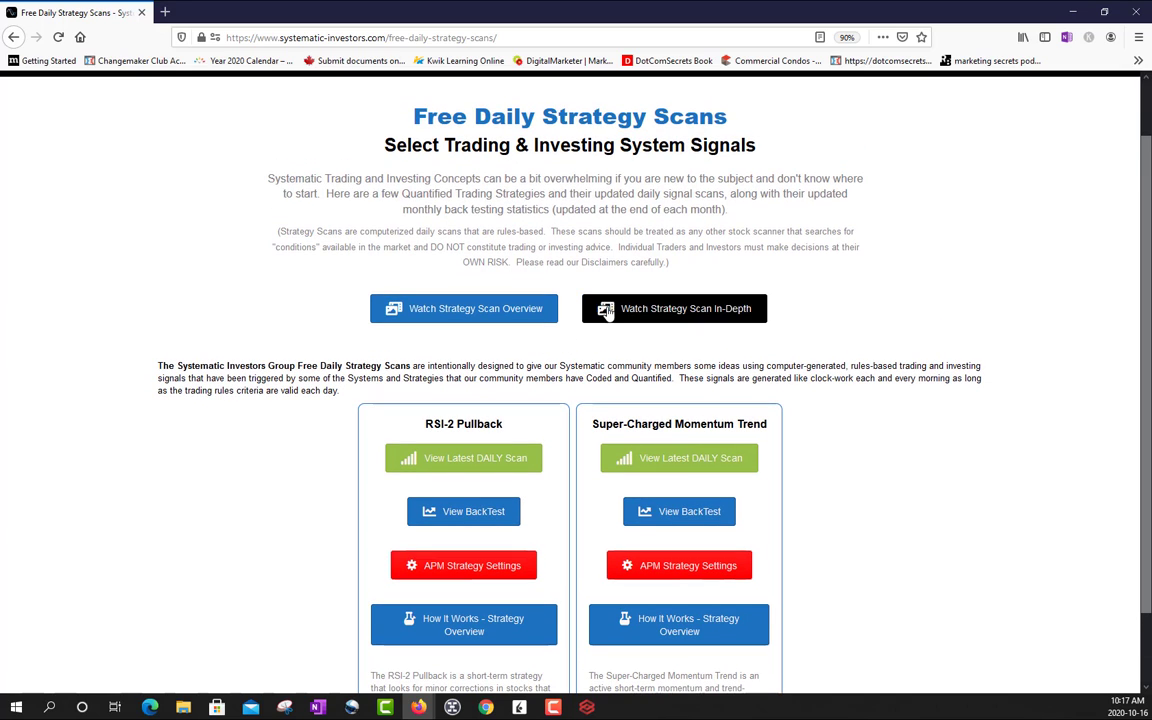
scroll(683, 350, "down", 1)
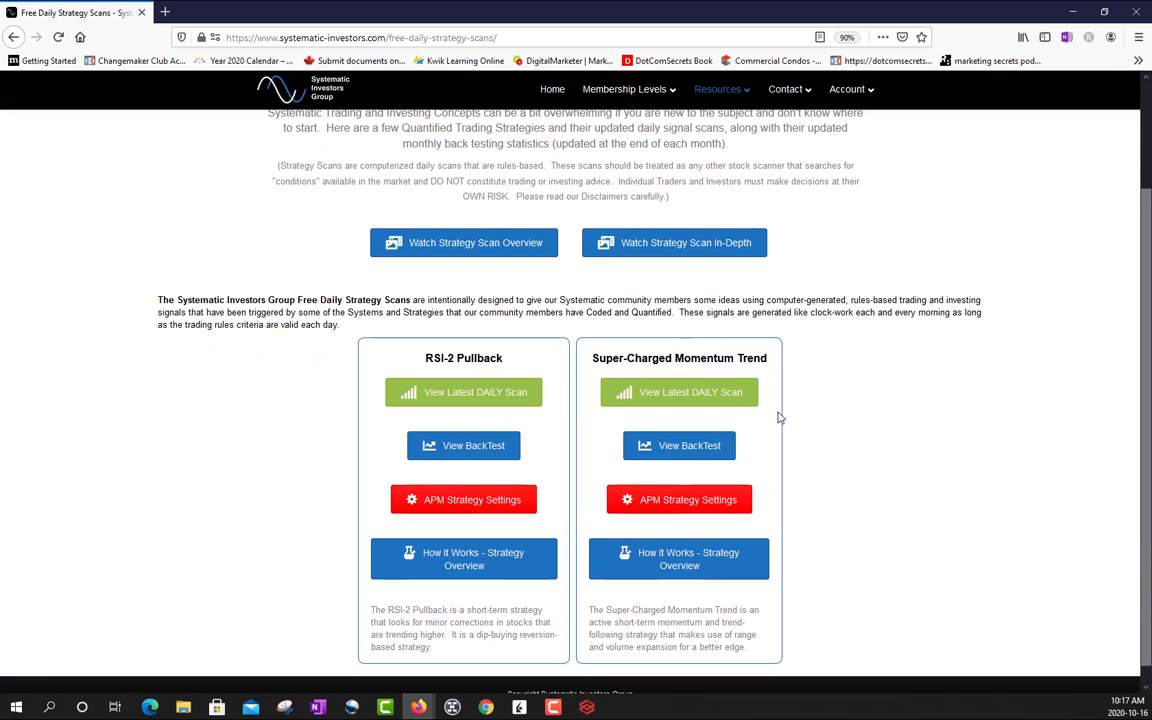
scroll(797, 417, "up", 2)
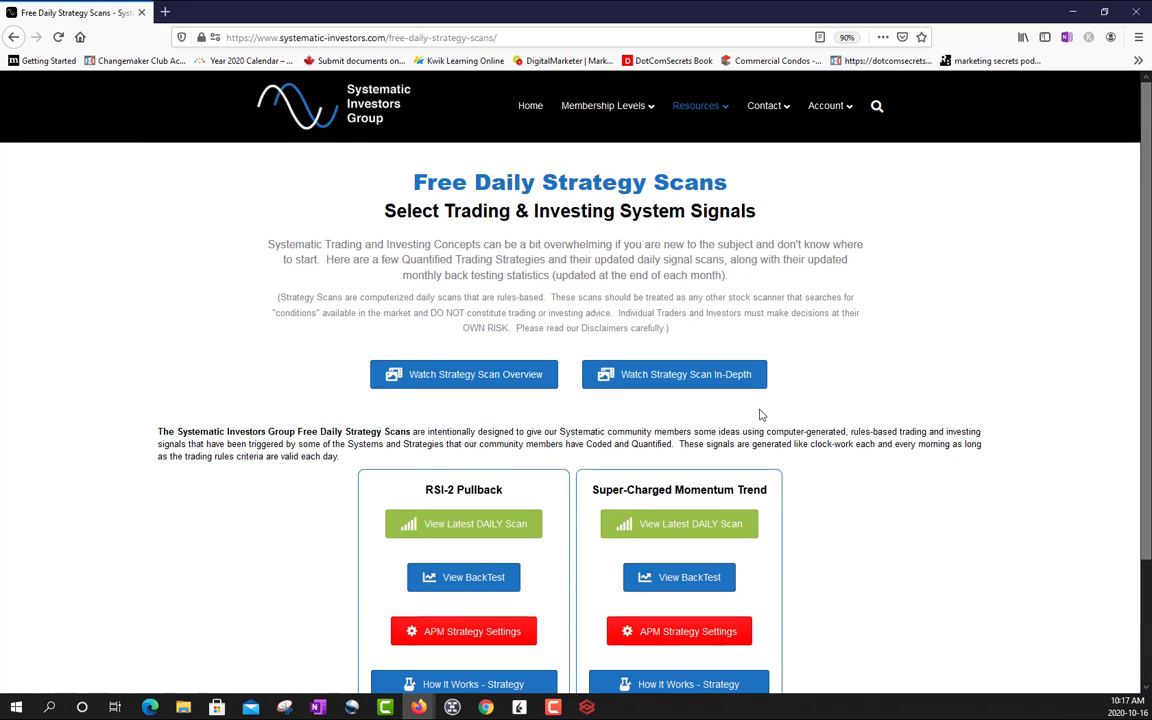
scroll(686, 375, "down", 1)
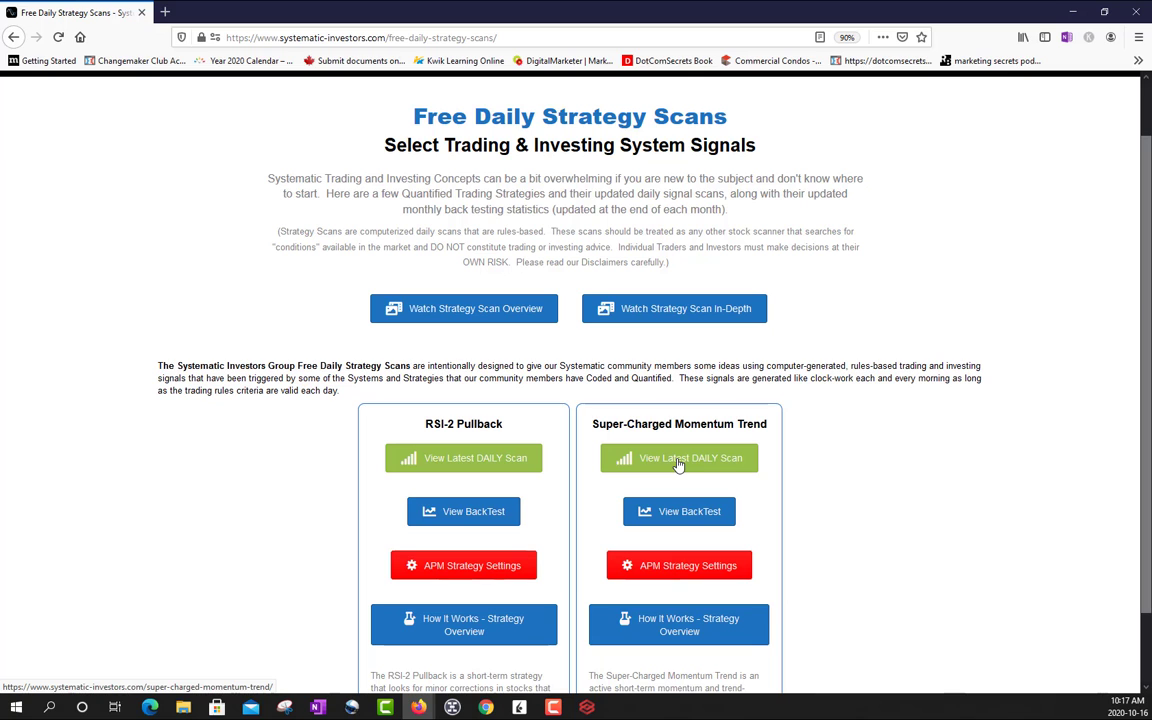
left_click(678, 461)
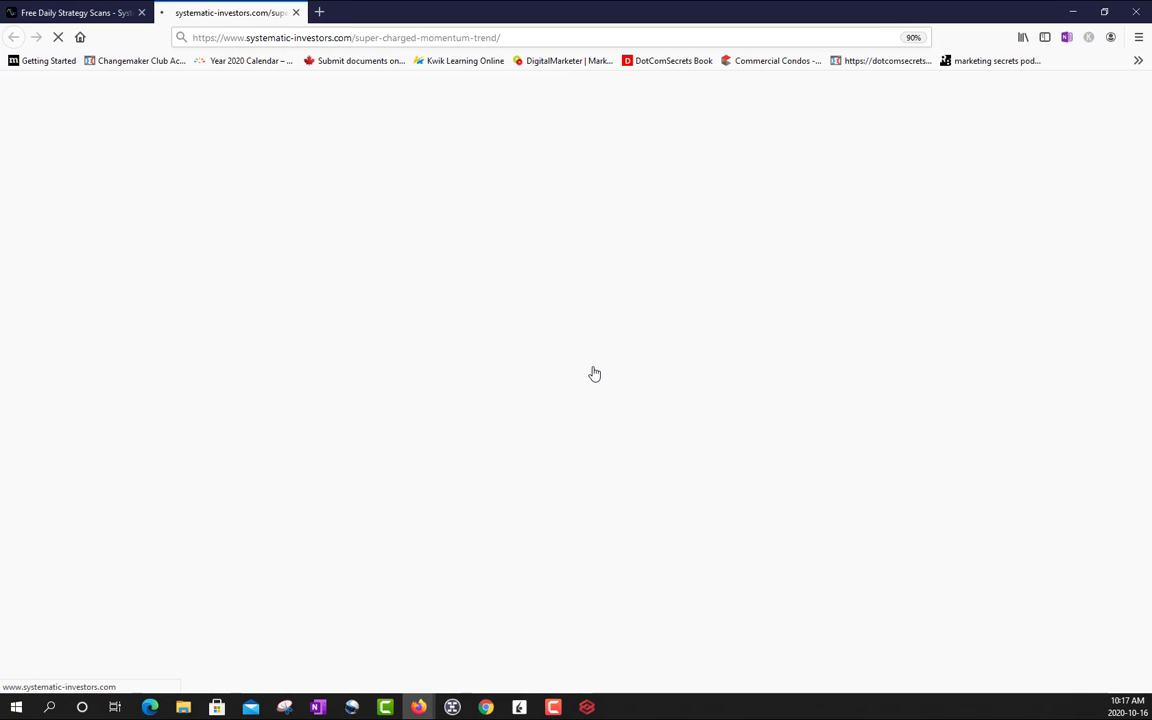
- Examine the Buy Scan and Sell Scan tables and the time at which the scan was generated
scroll(594, 373, "down", 3)
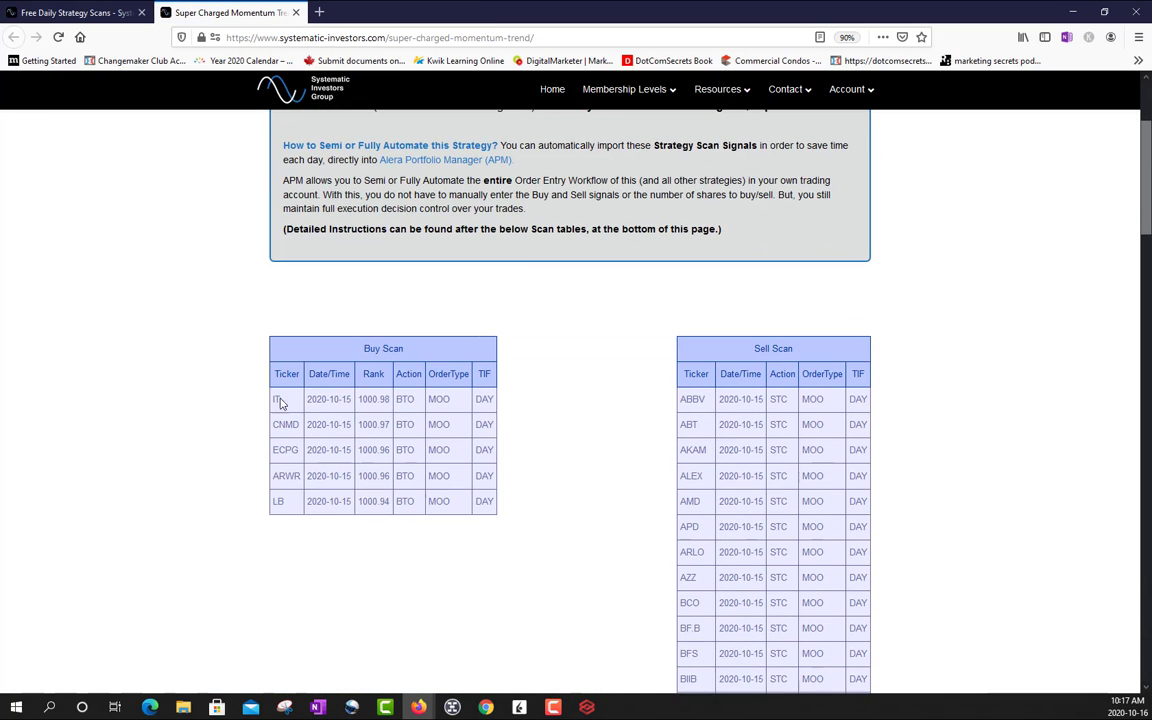
left_click_drag(295, 376, 370, 502)
left_click_drag(686, 374, 813, 555)
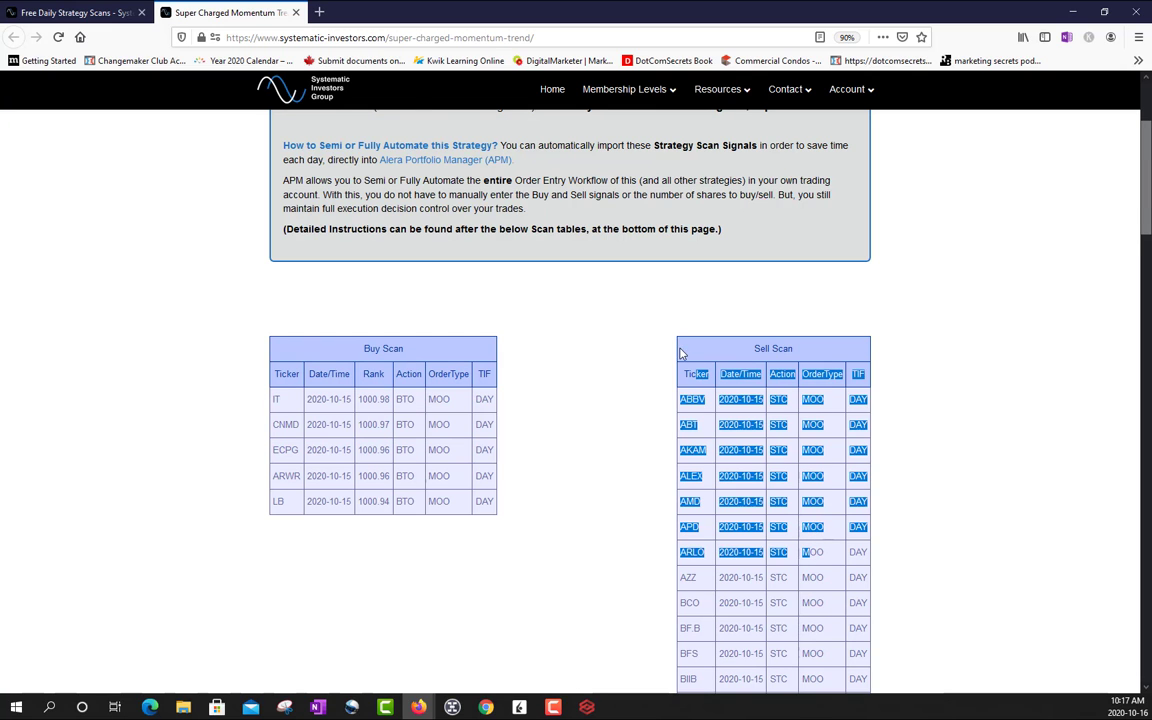
scroll(680, 352, "up", 3)
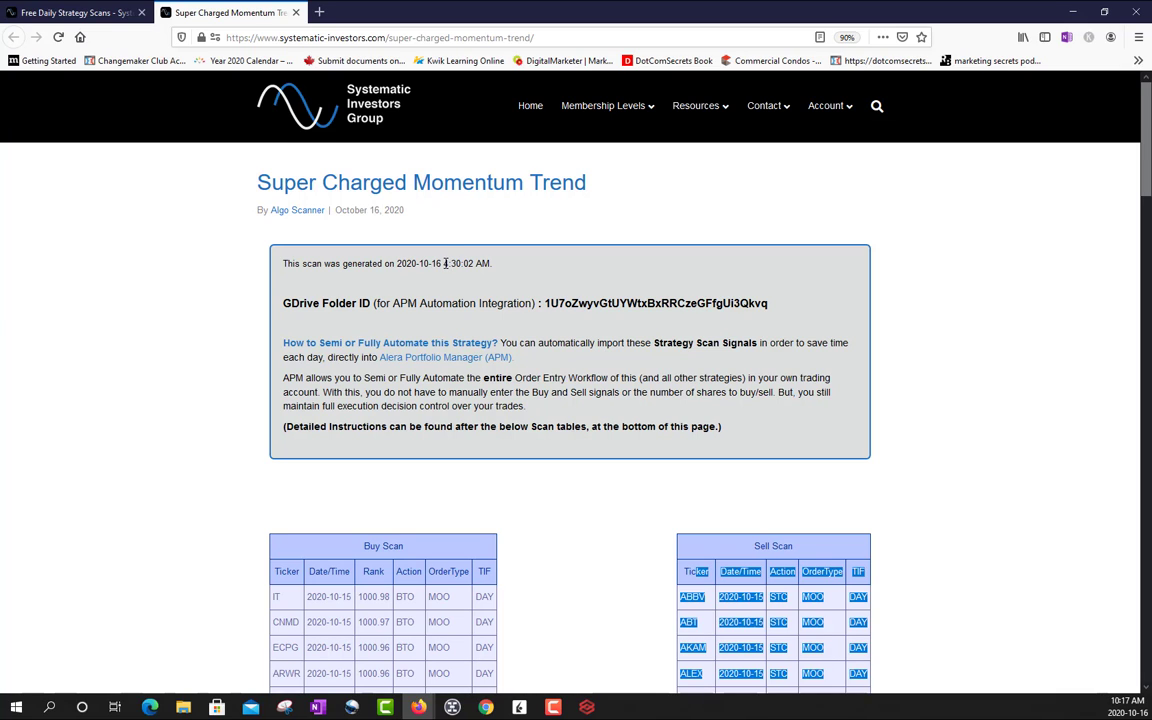
left_click_drag(444, 263, 477, 263)
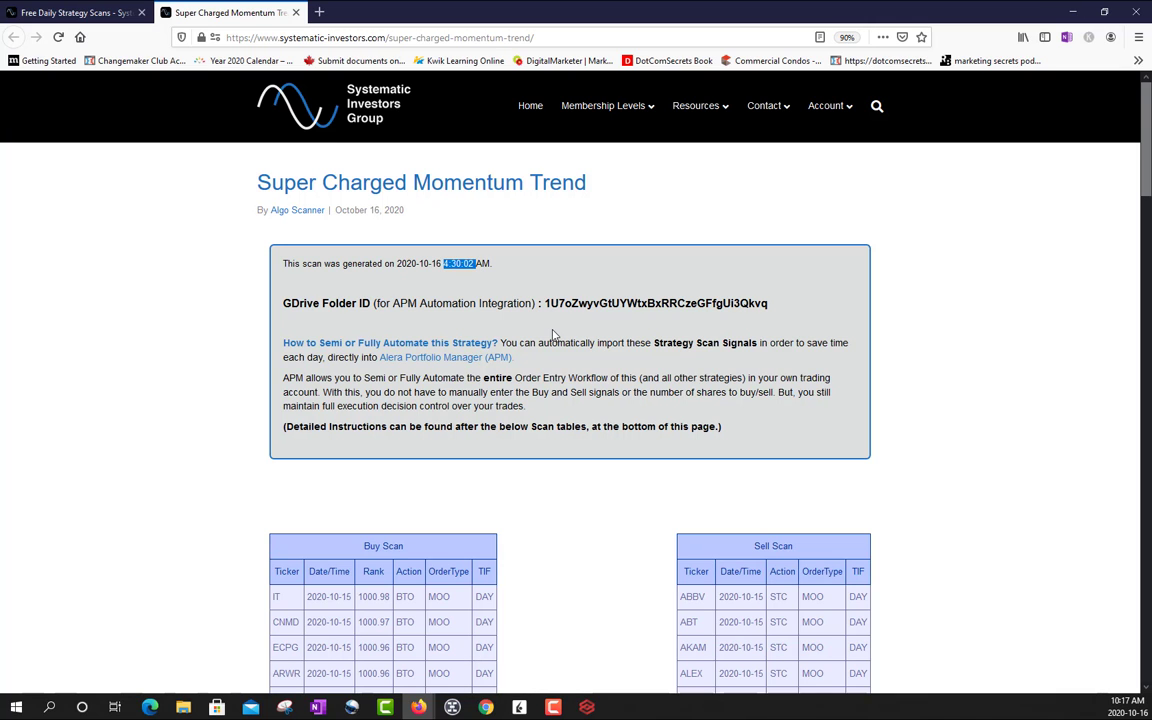
scroll(431, 349, "down", 1)
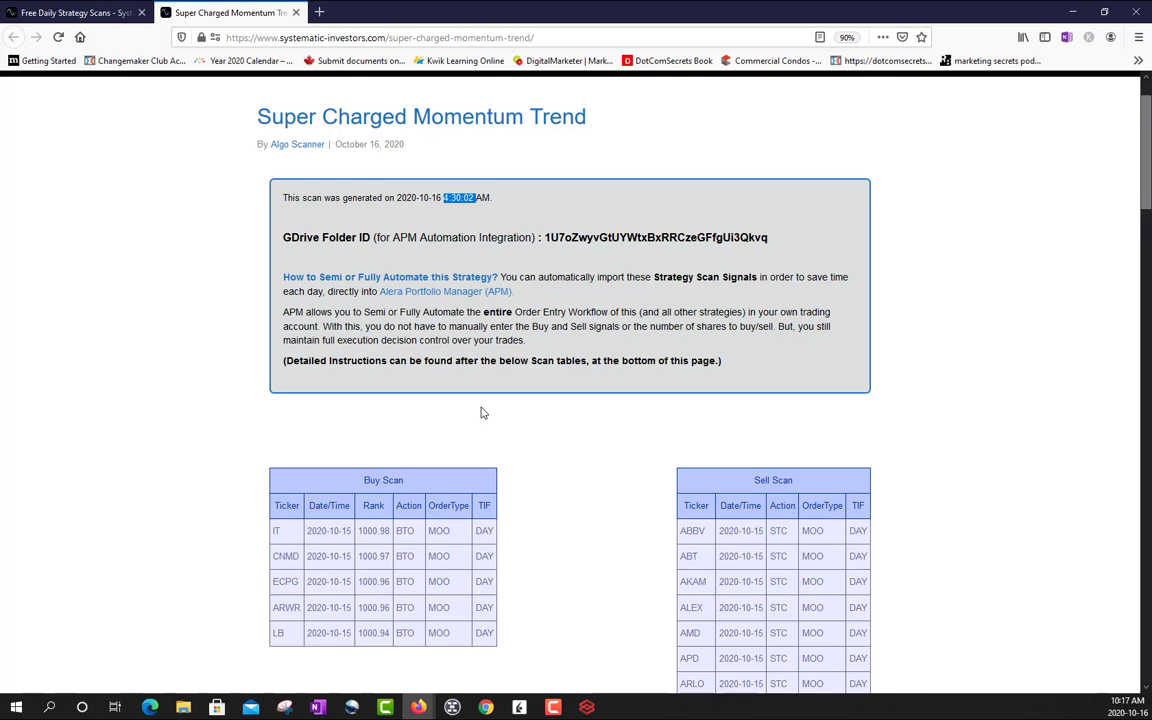
scroll(480, 412, "up", 1)
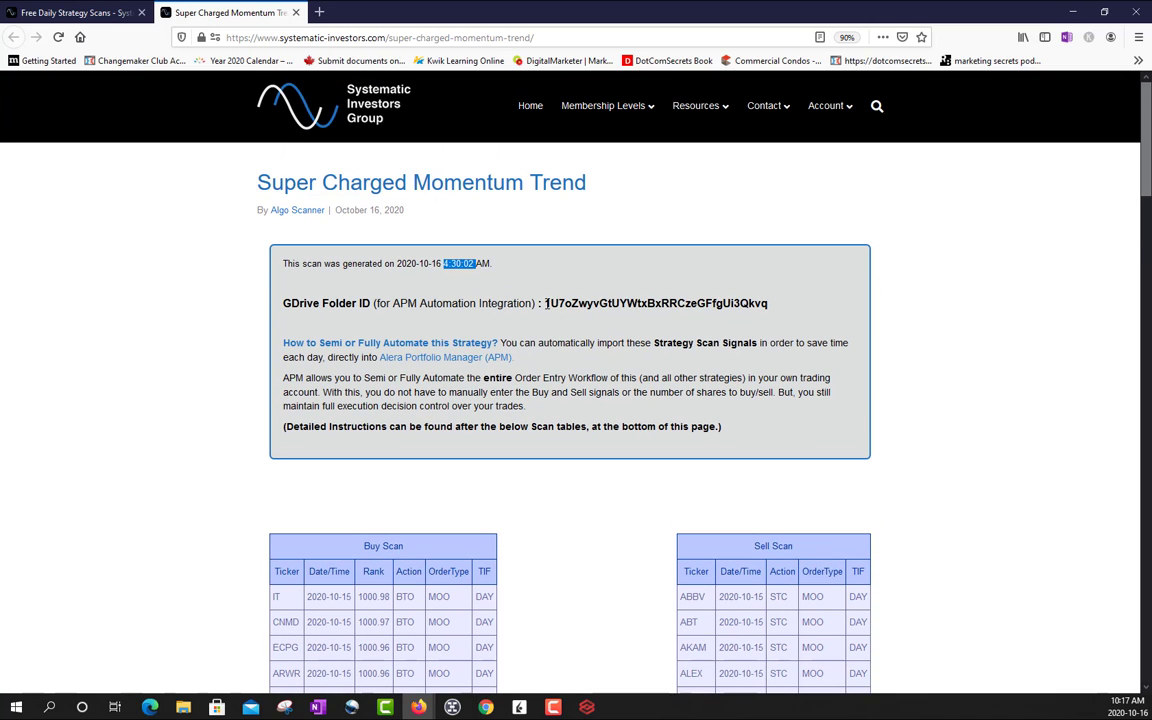
- Copy the GDrive Folder ID for APM Automation Integration from the Super Charged Momentum Trend scan page
left_click_drag(546, 303, 763, 305)
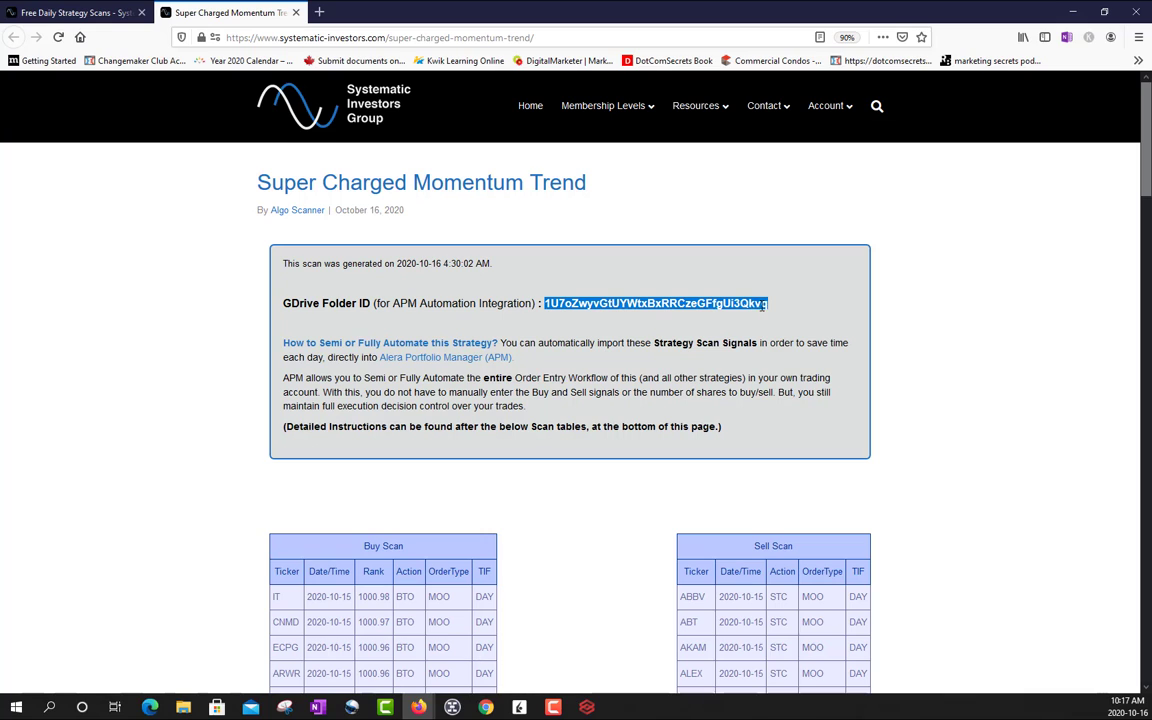
right_click(682, 275)
left_click(694, 284)
right_click(572, 300)
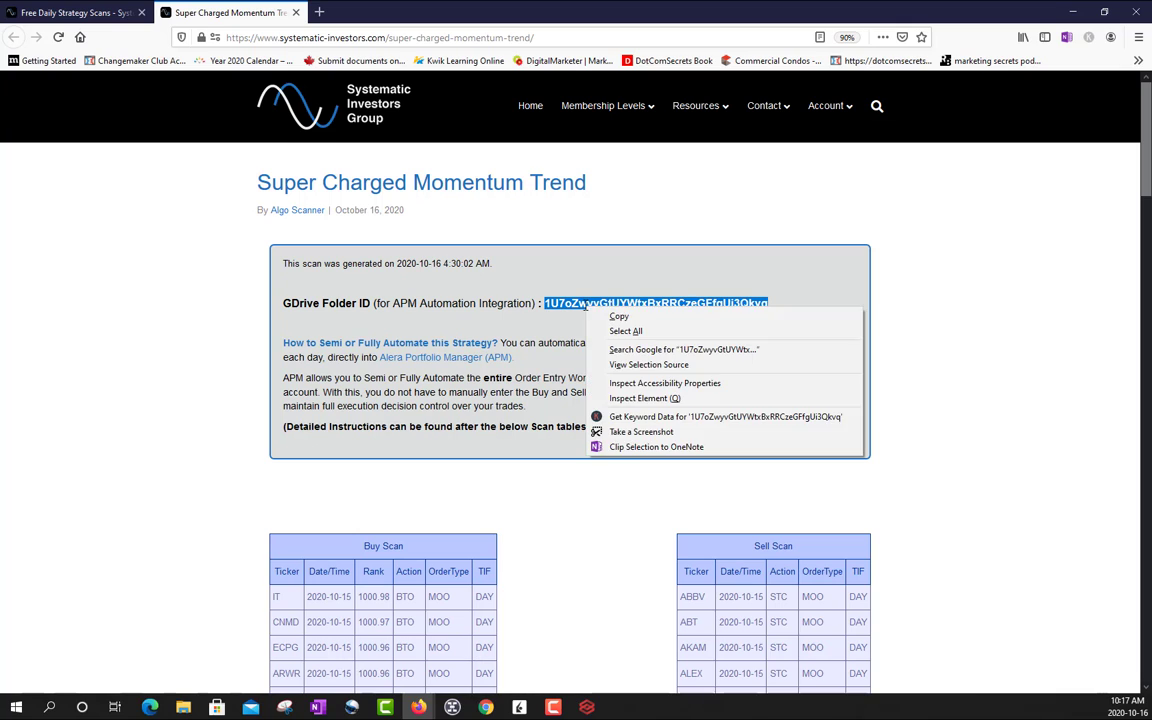
left_click(590, 311)
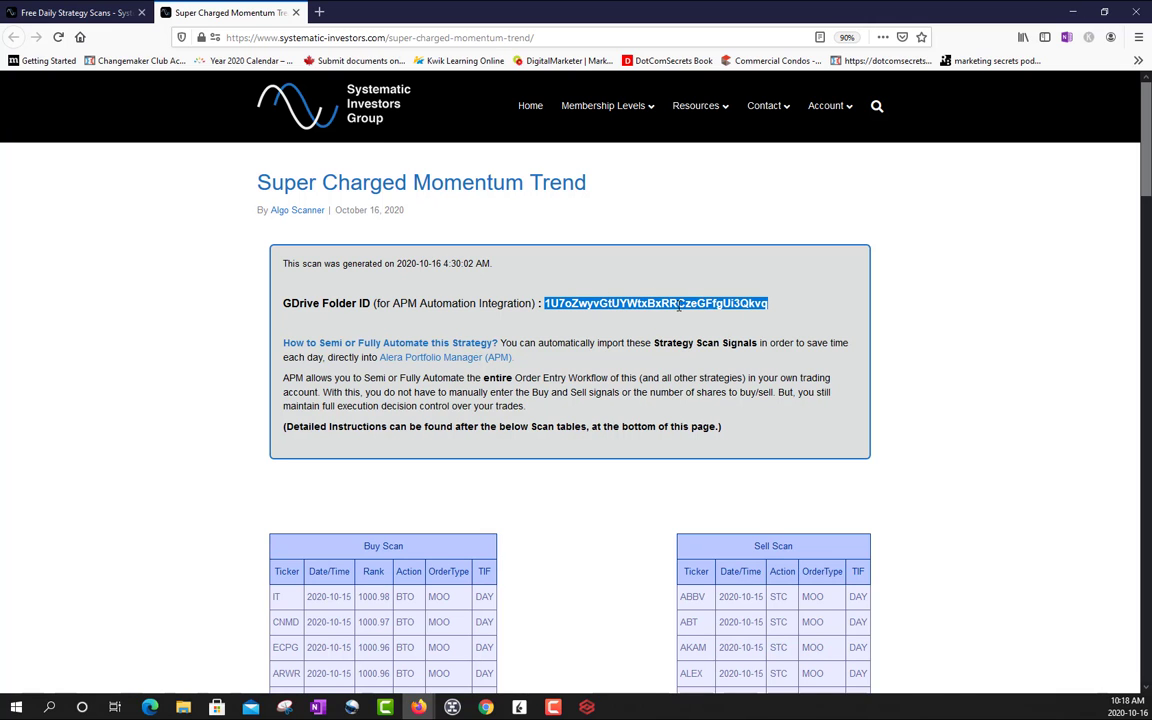
- Return to the Free Daily Strategy Scans page and open the APM strategy settings image for Super-Charged Momentum Trend
left_click(586, 706)
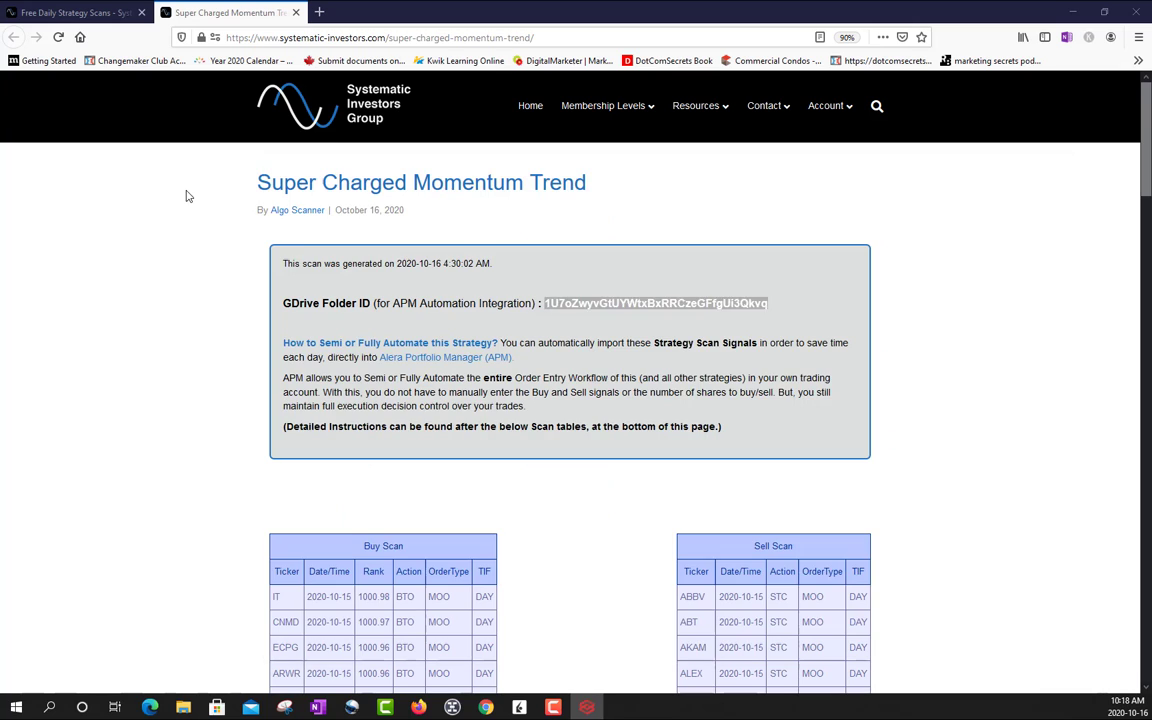
left_click(185, 193)
mouse_move(700, 105)
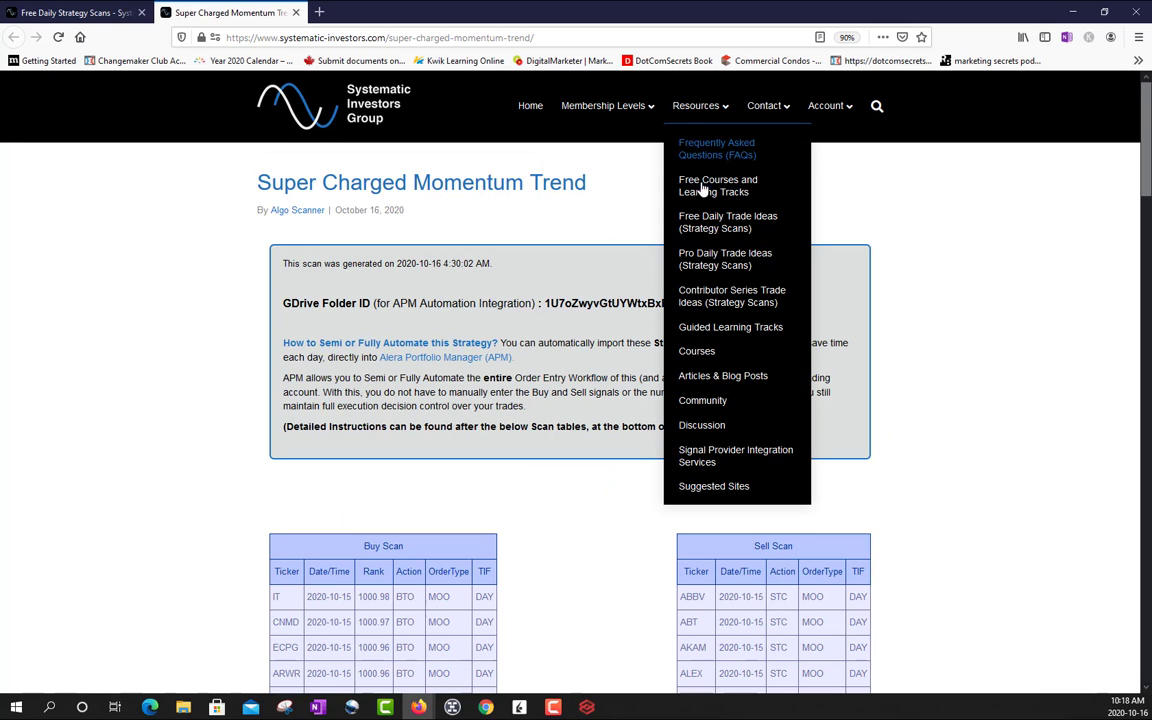
left_click(712, 222)
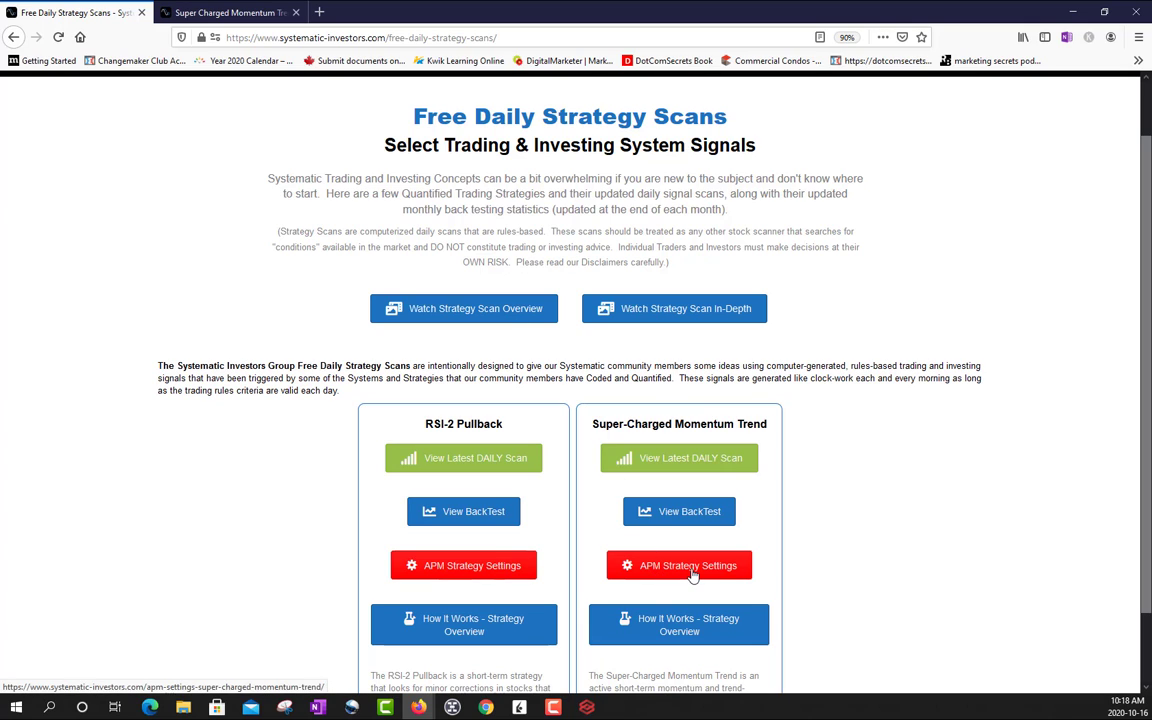
left_click(690, 570)
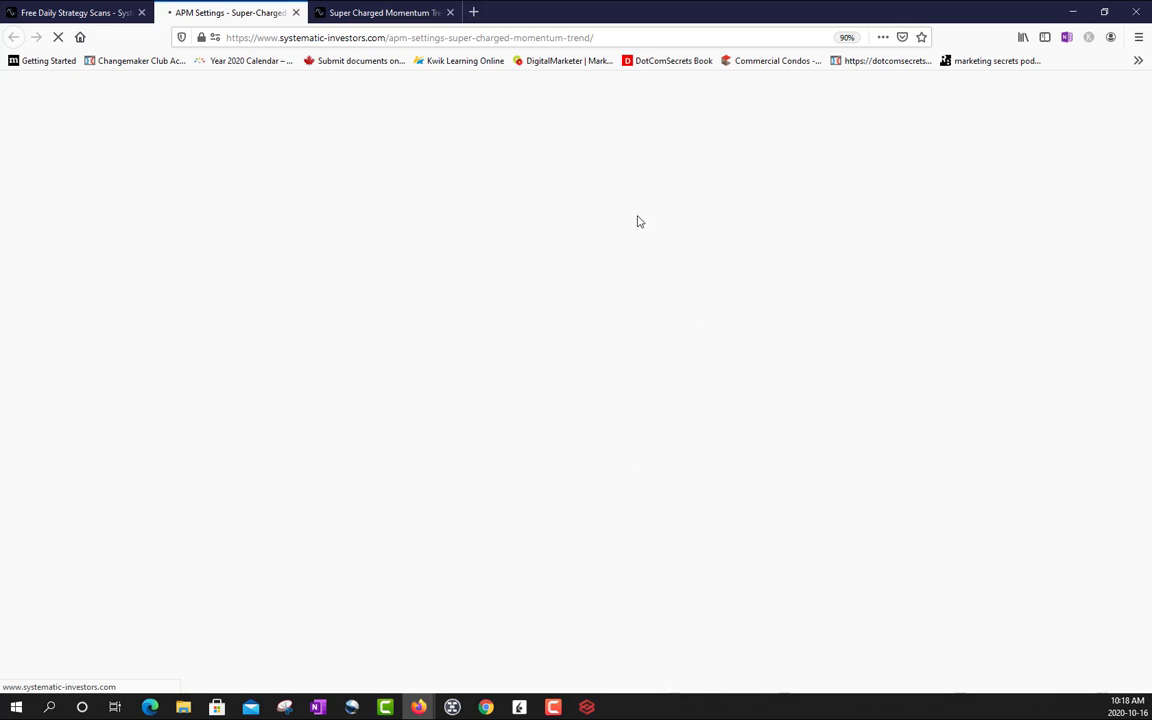
left_click(857, 245)
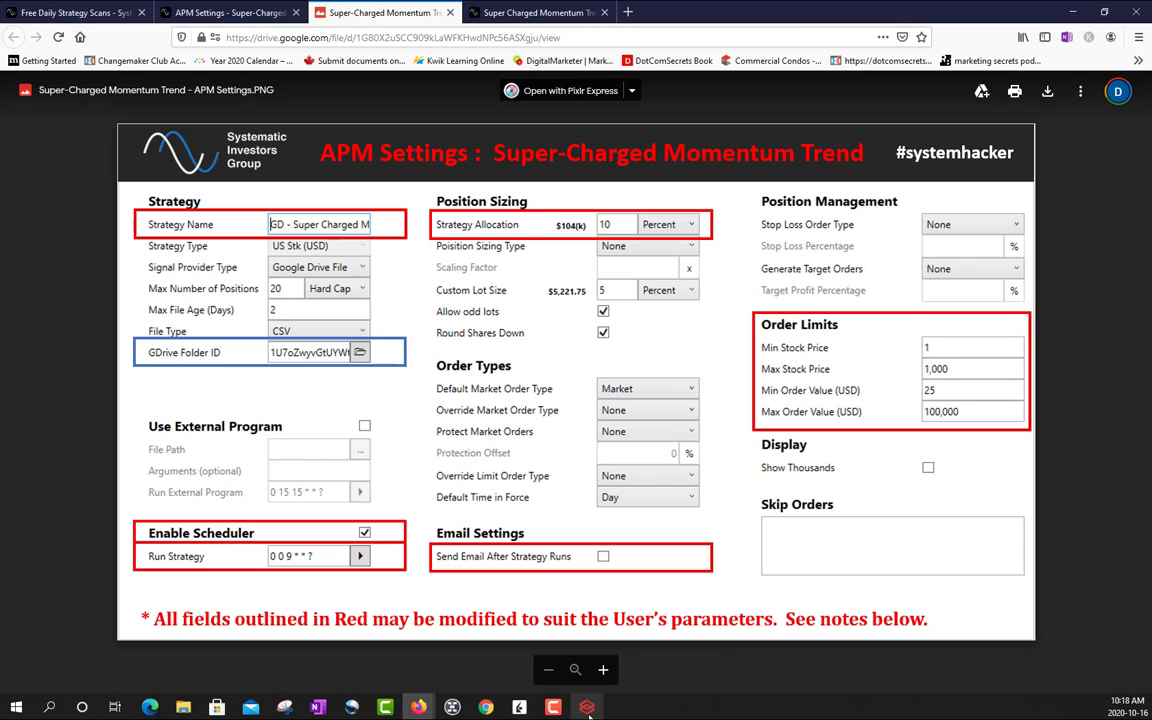
- Switch to Alera Portfolio Manager, name the new strategy Super Charged Mom Trend and set its signal provider type to Google Drive File
left_click(586, 707)
left_click_drag(463, 171, 591, 164)
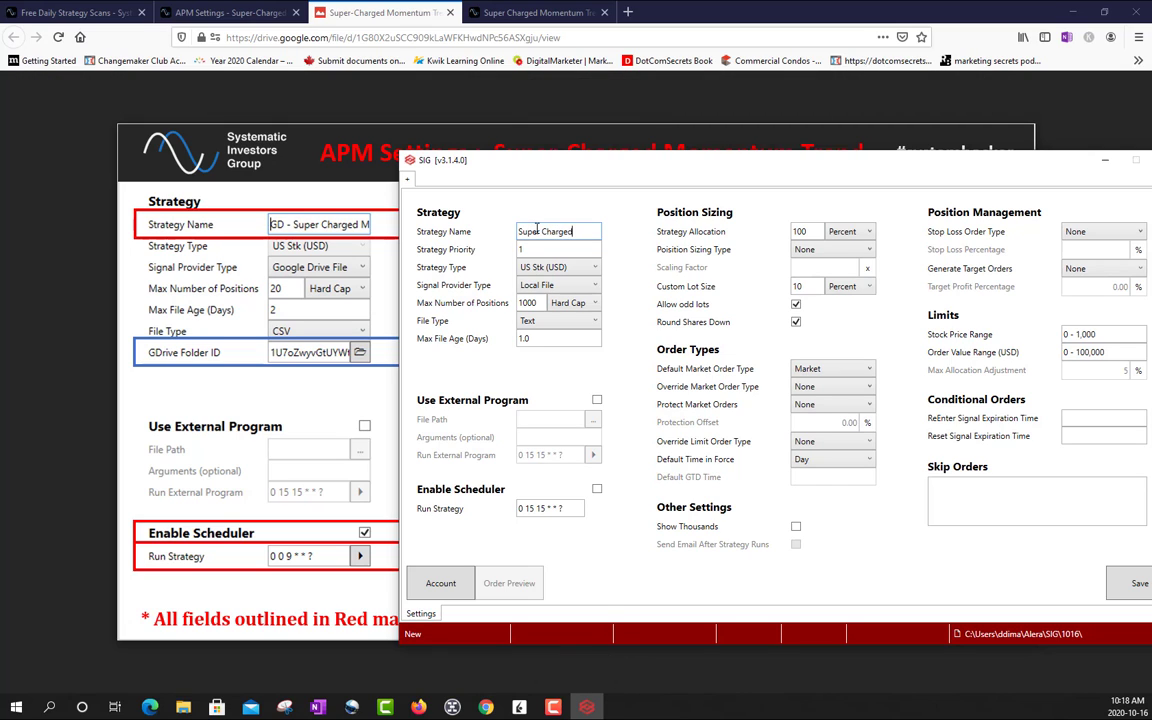
type("Trend")
left_click(532, 291)
left_click(545, 347)
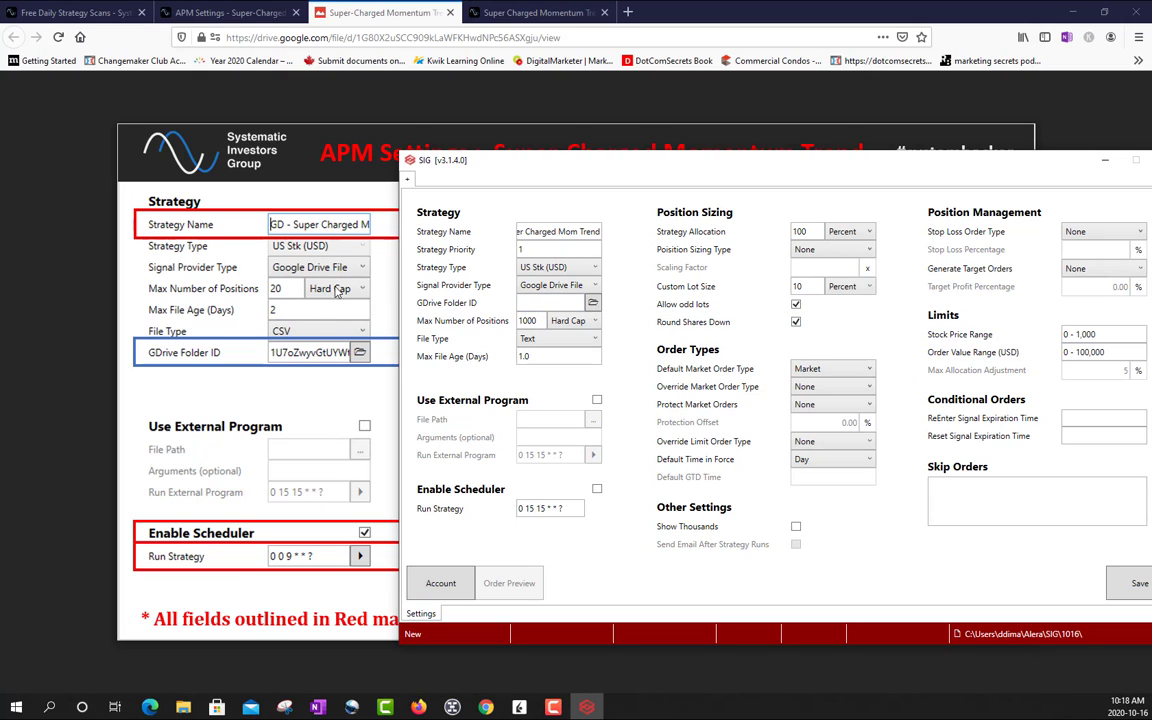
- Paste the copied folder ID as the strategy's GDrive Folder ID and set the maximum number of positions to 20
right_click(524, 302)
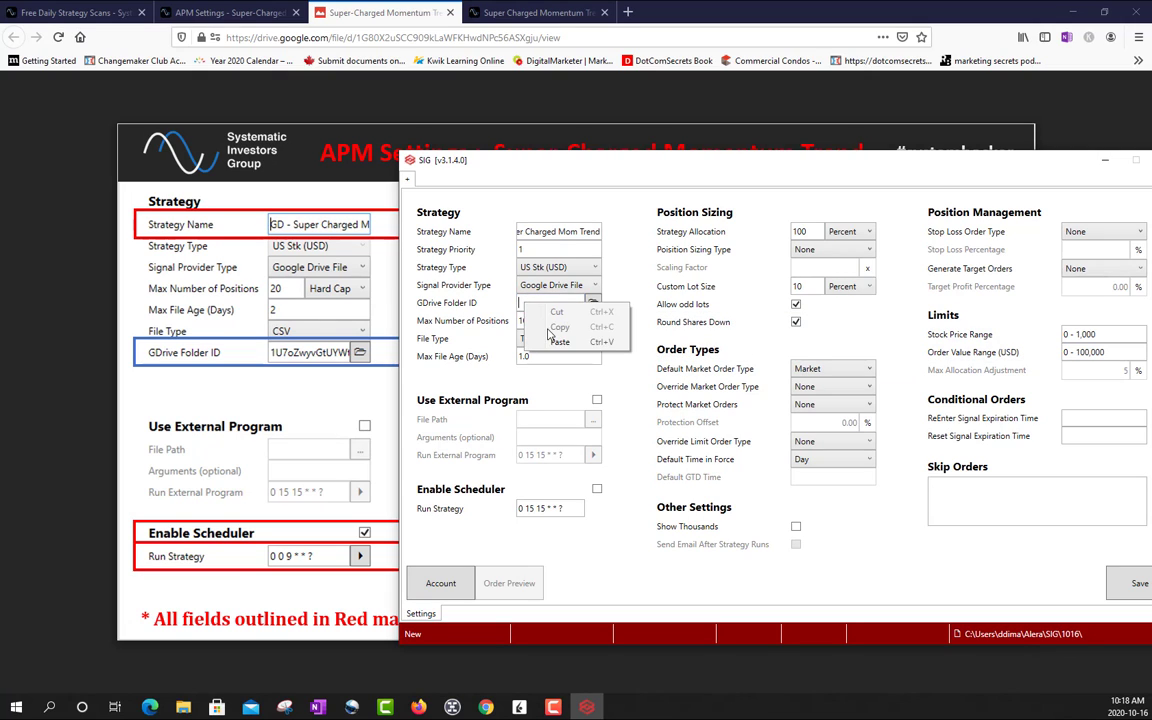
left_click(552, 342)
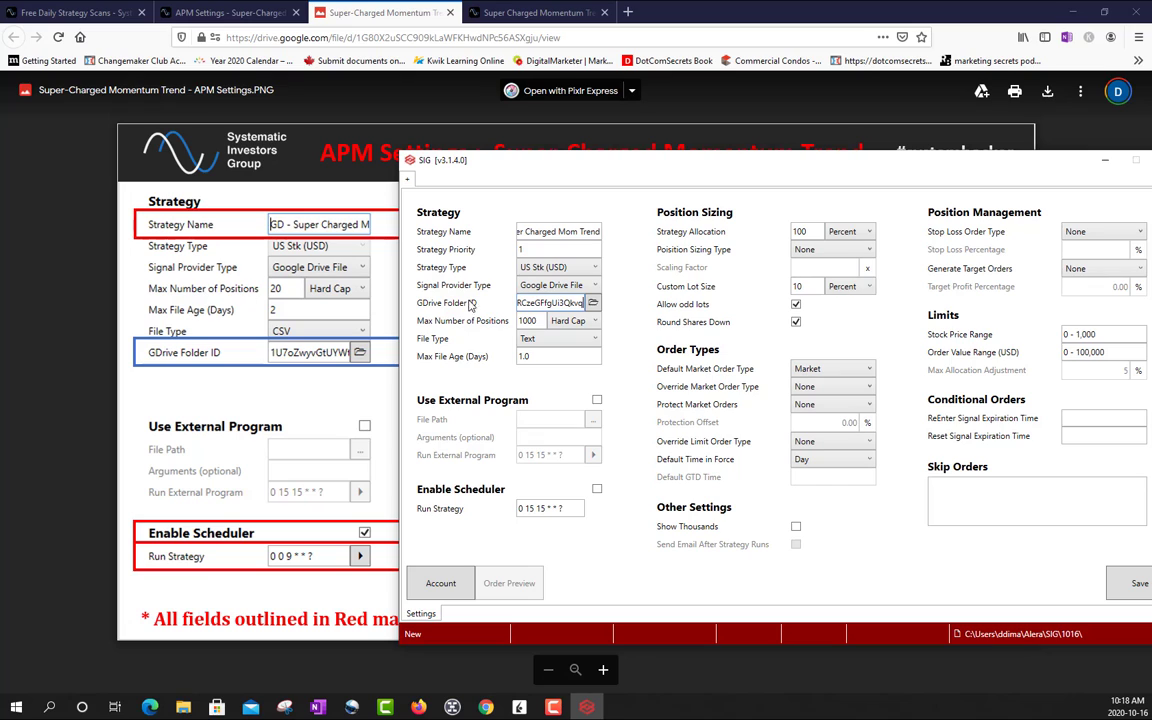
left_click_drag(540, 321, 469, 307)
type("21")
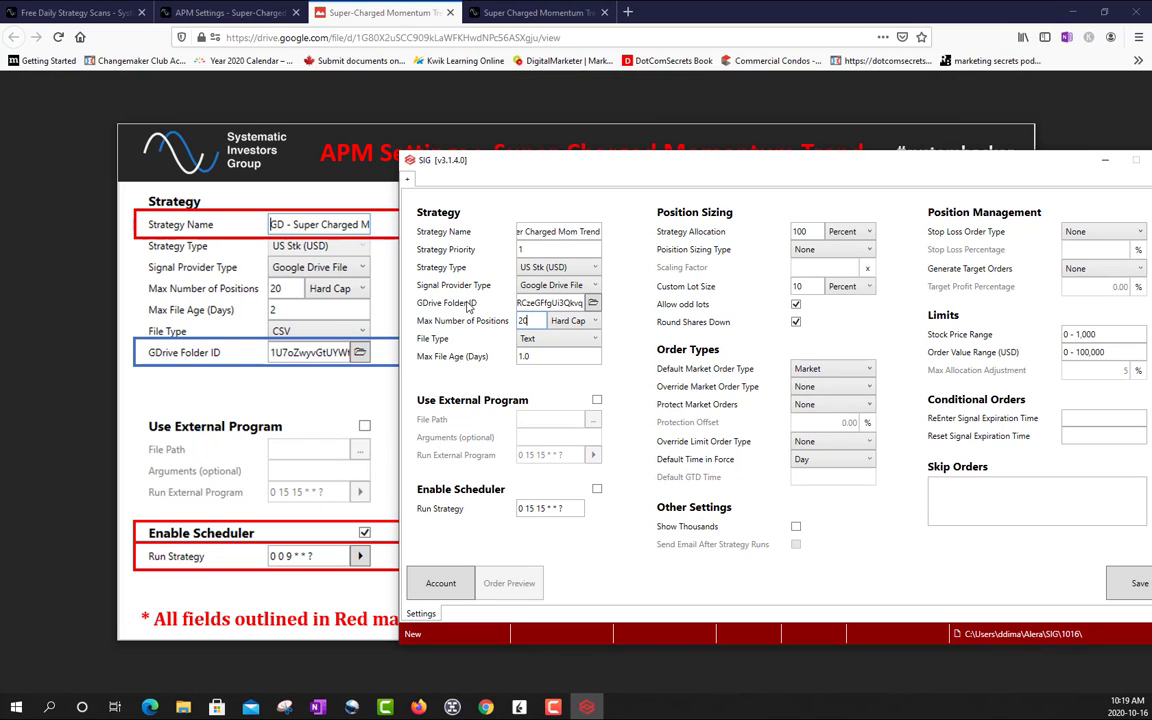
- Set the strategy's file type to CSV and its Run Strategy schedule to 0 0 9 * * ?
left_click(530, 338)
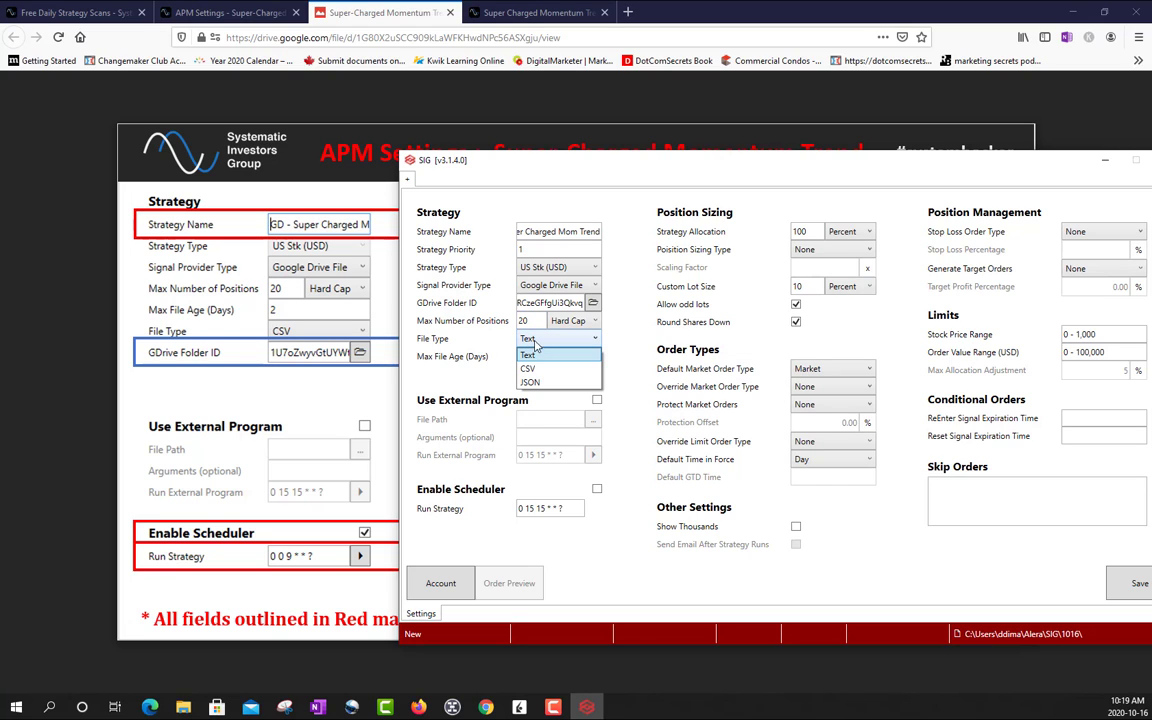
left_click(536, 370)
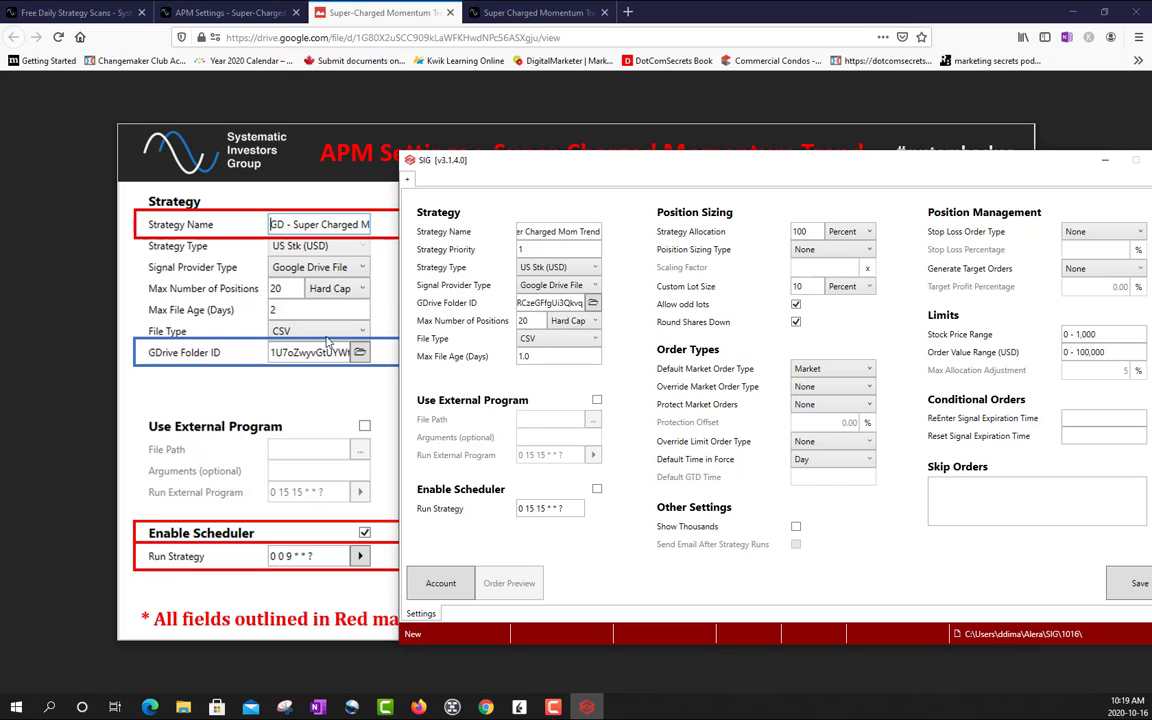
mouse_move(537, 361)
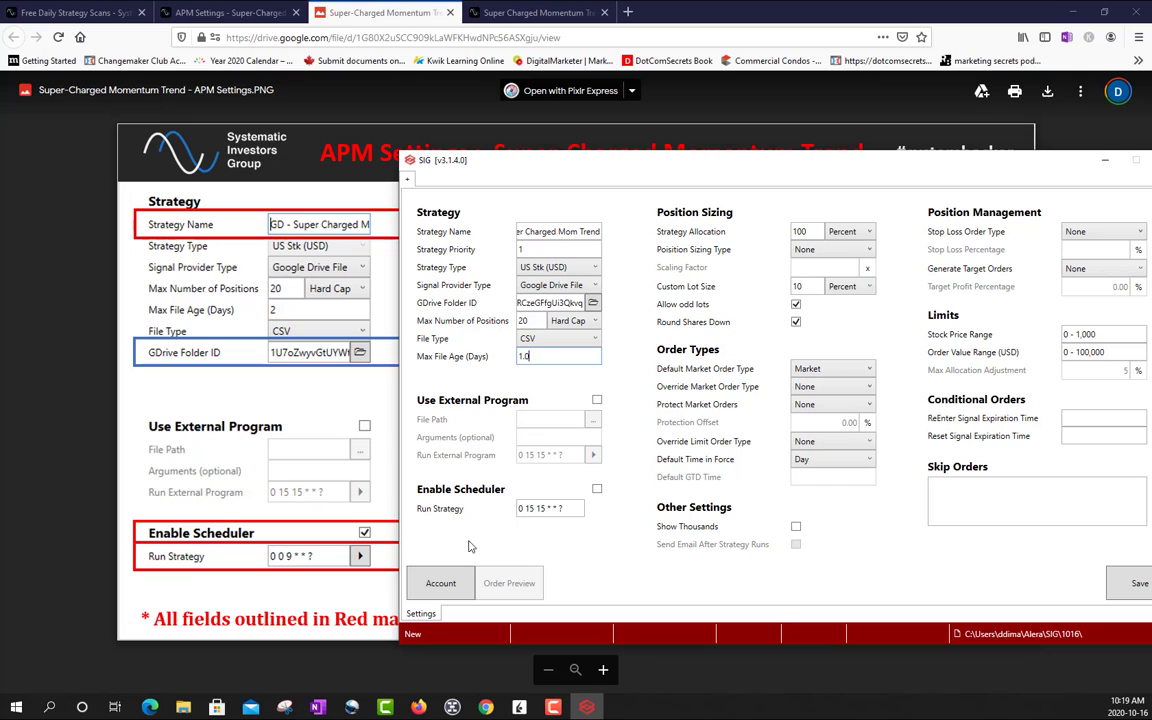
left_click(528, 508)
type("0")
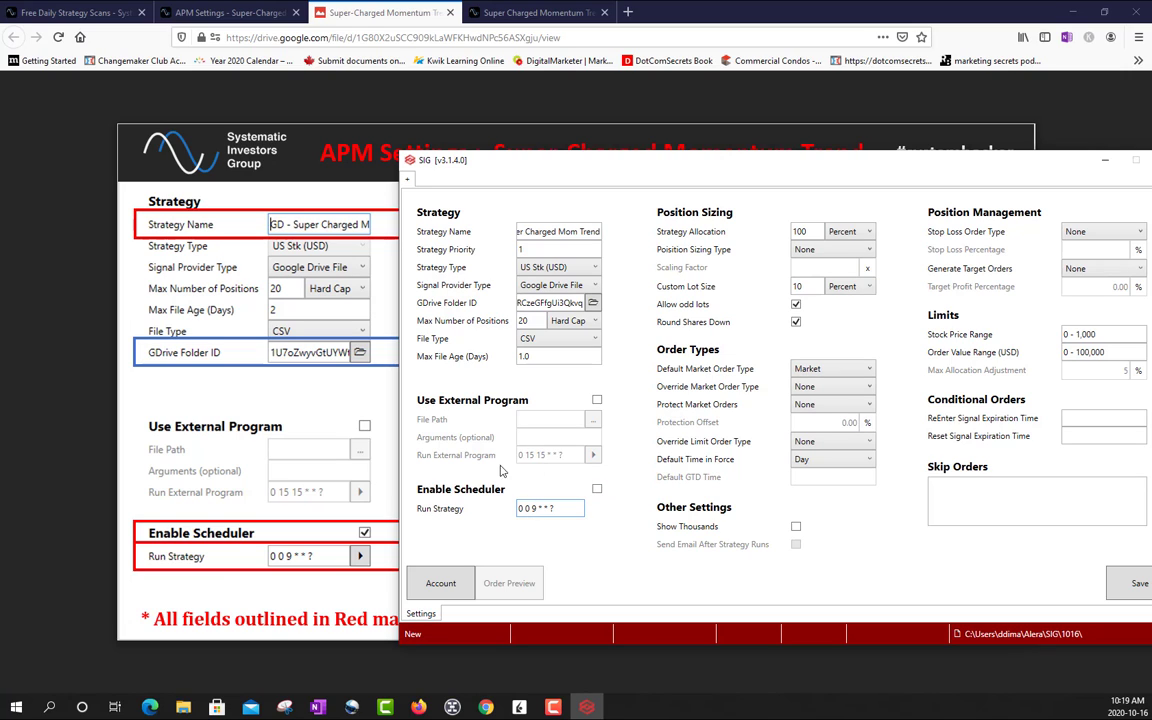
left_click(597, 491)
left_click(597, 491)
- Set the strategy allocation to 10 percent and the custom lot size to 5 percent, following the published settings image
left_click_drag(606, 167, 0, 169)
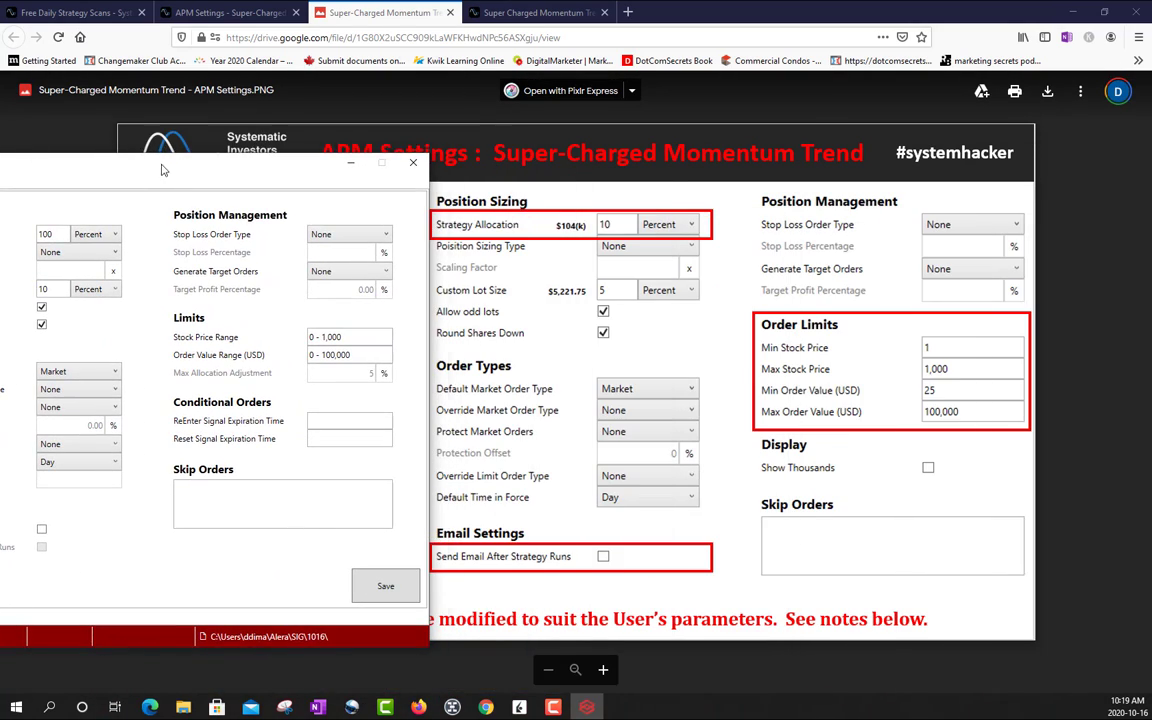
left_click_drag(145, 160, 267, 184)
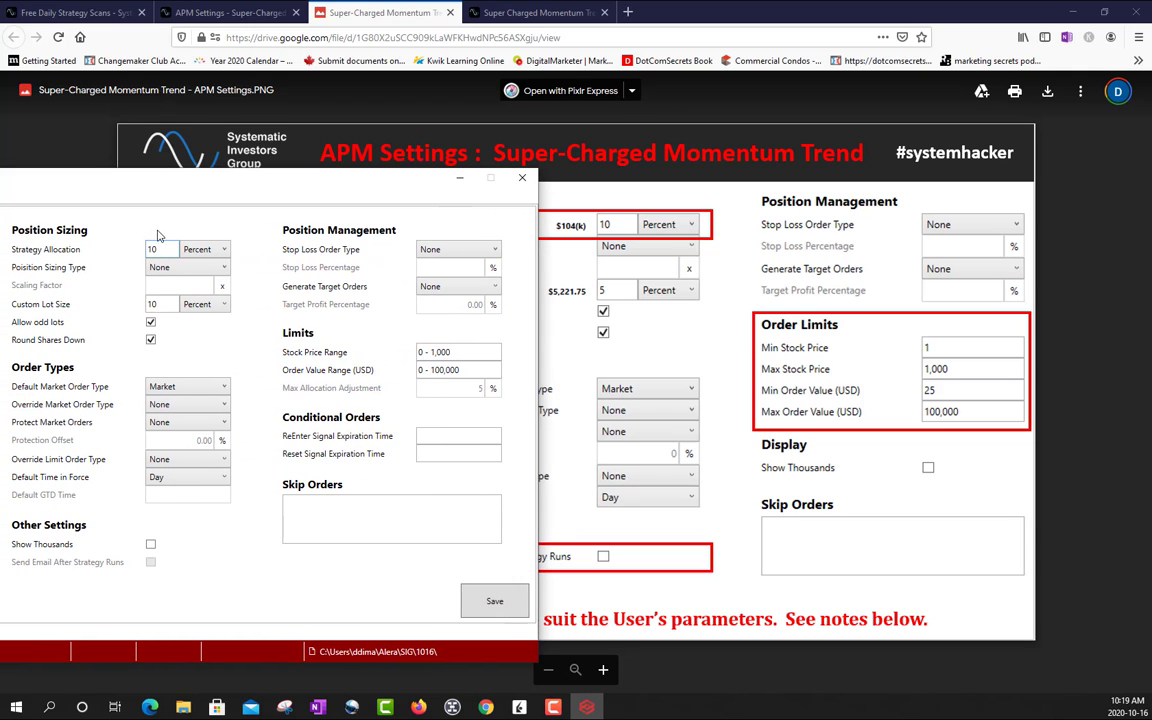
left_click_drag(251, 185, 239, 150)
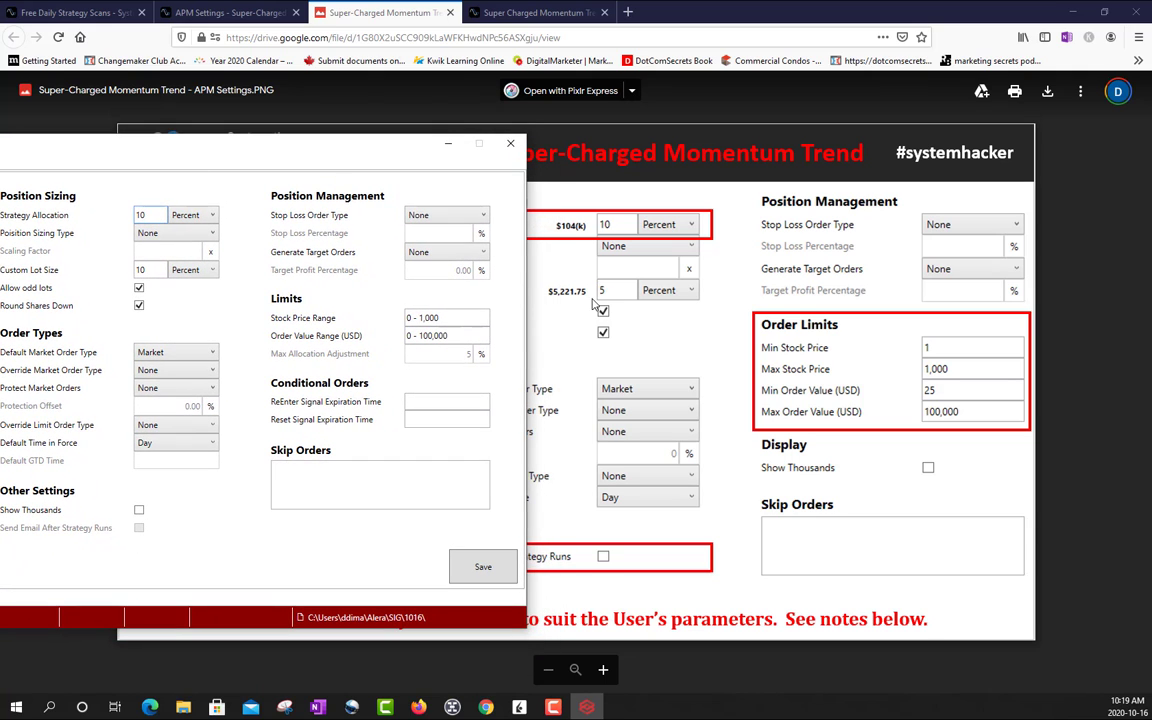
double_click(148, 271)
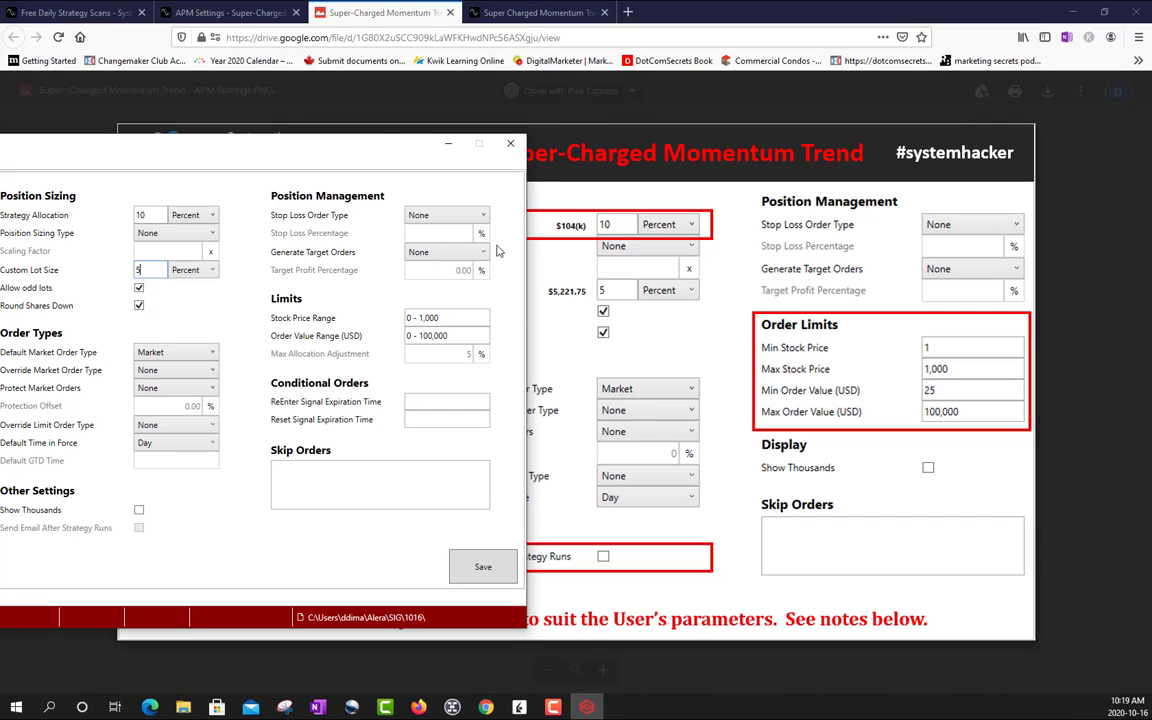
- Set the Override Market Order Type to Override
left_click_drag(386, 144, 402, 148)
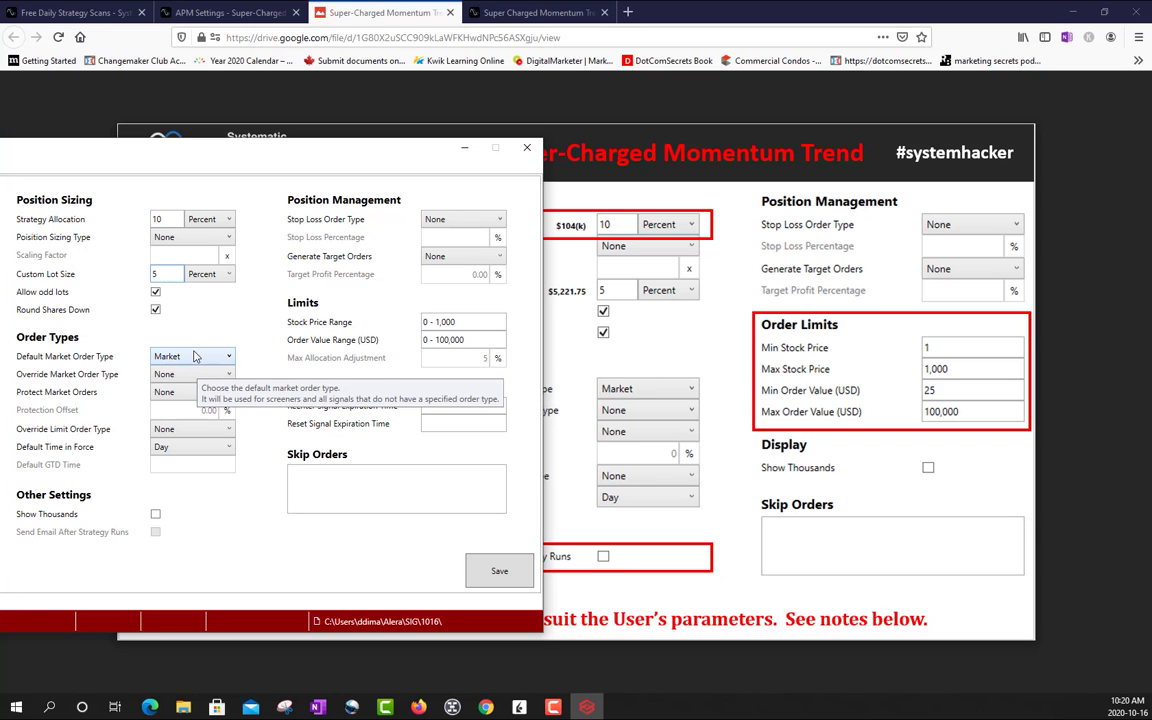
left_click(163, 375)
left_click(178, 405)
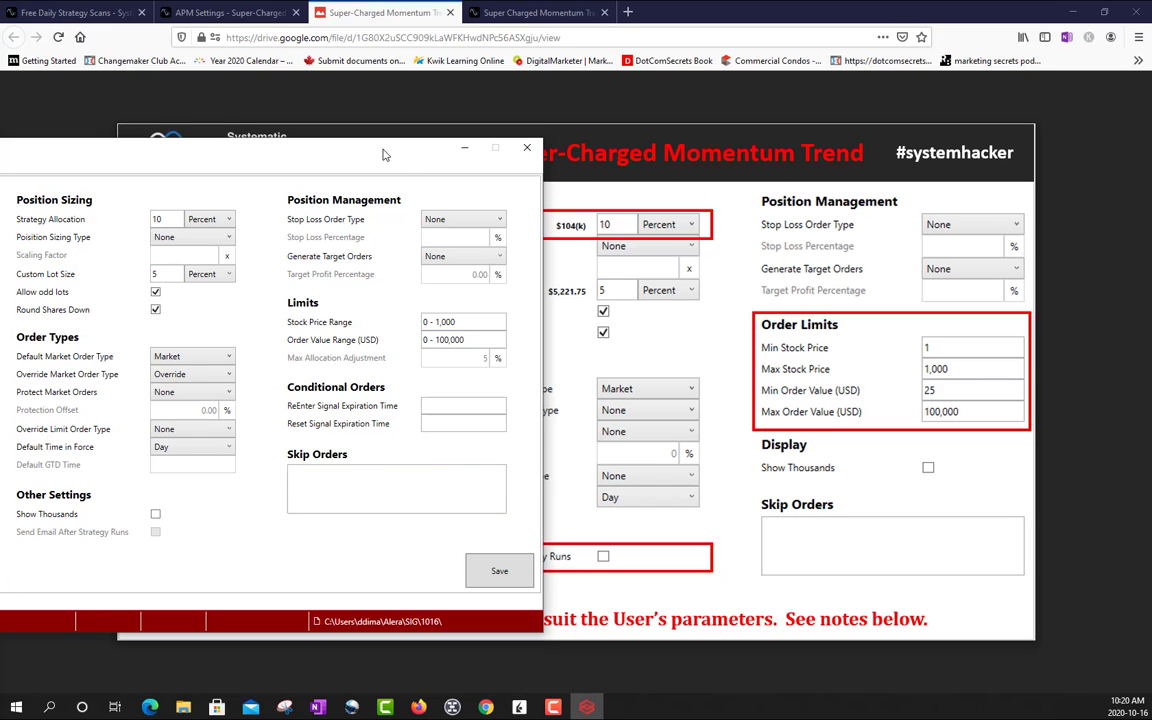
- Set the stock price range to 1 - 1,000 and the order value range to 25 - 100,000 USD
left_click_drag(352, 146, 385, 162)
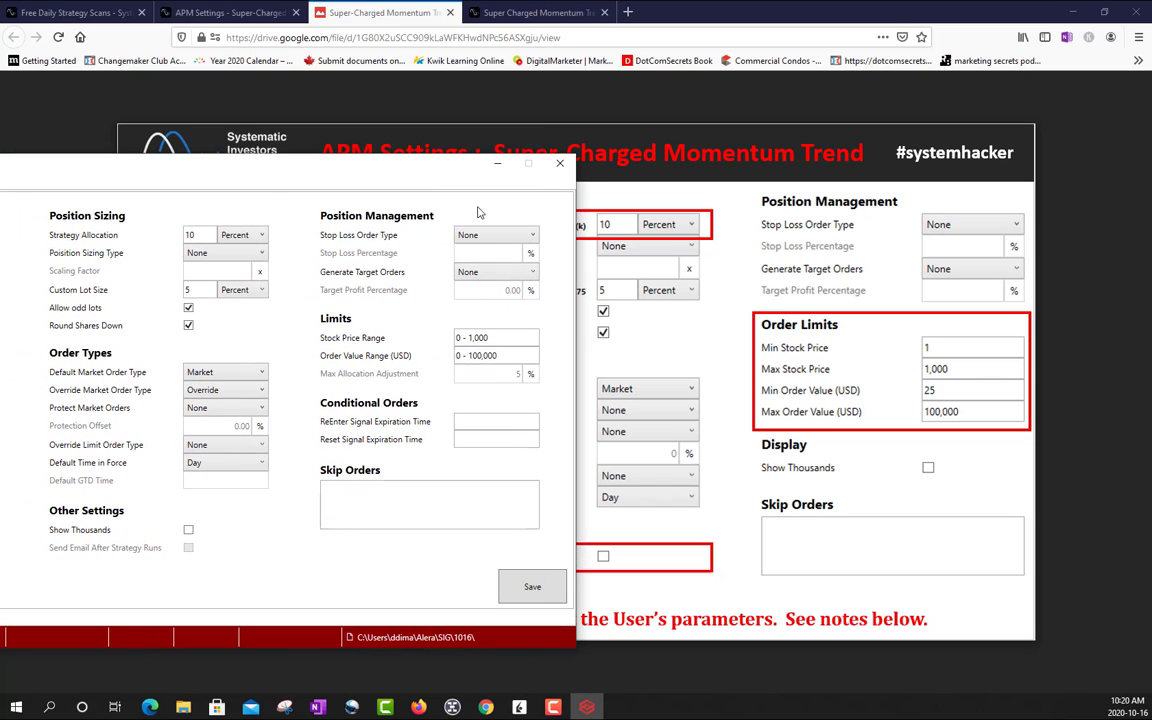
left_click(456, 339)
left_click_drag(458, 339, 451, 340)
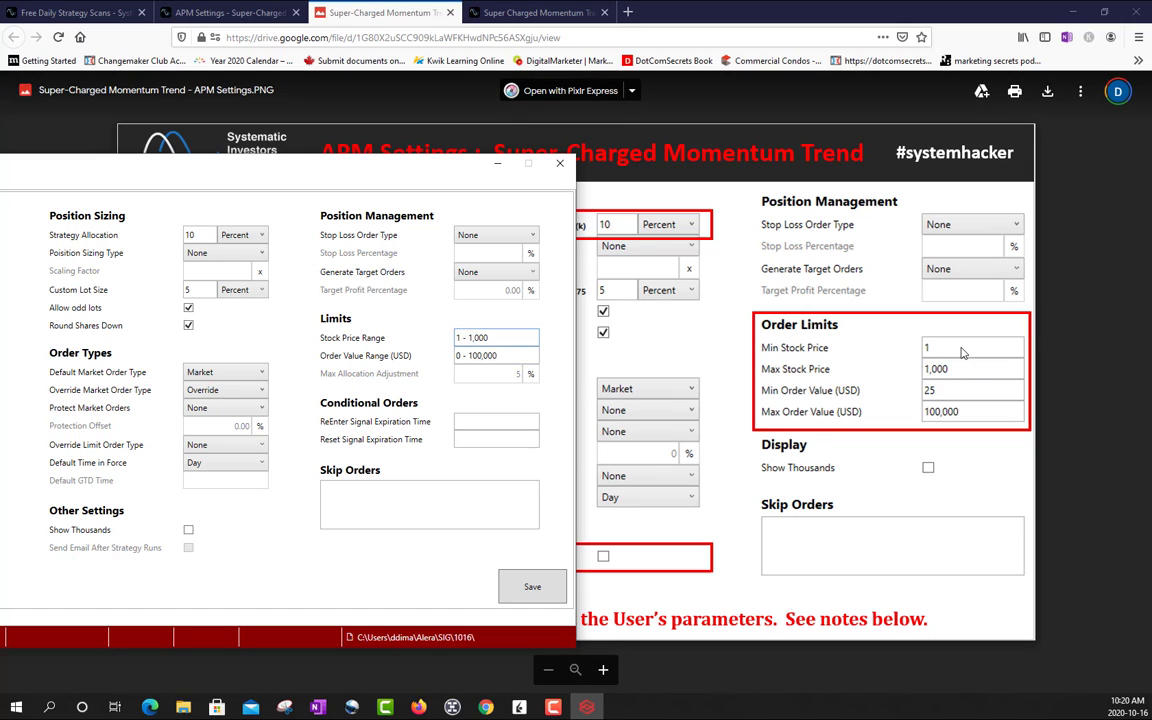
left_click_drag(459, 355, 446, 360)
type("25")
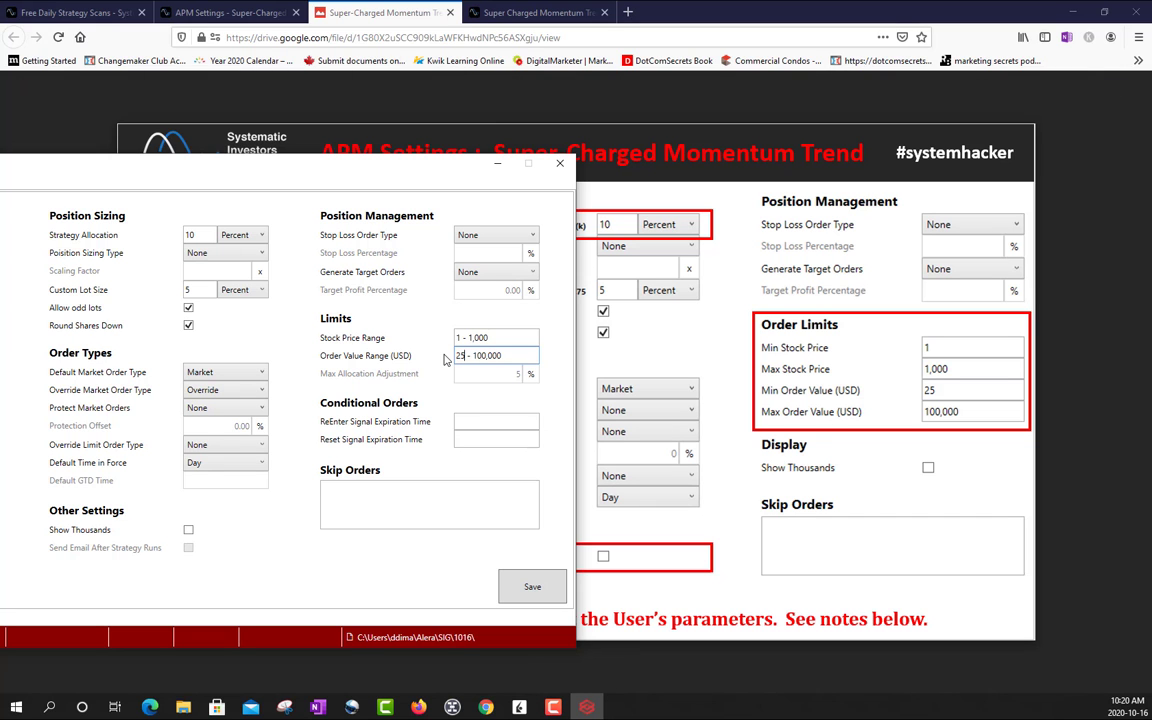
- Save the strategy and authorize Alera Portfolio Manager to access the Google Drive files with the first listed Google account
left_click_drag(355, 157, 427, 135)
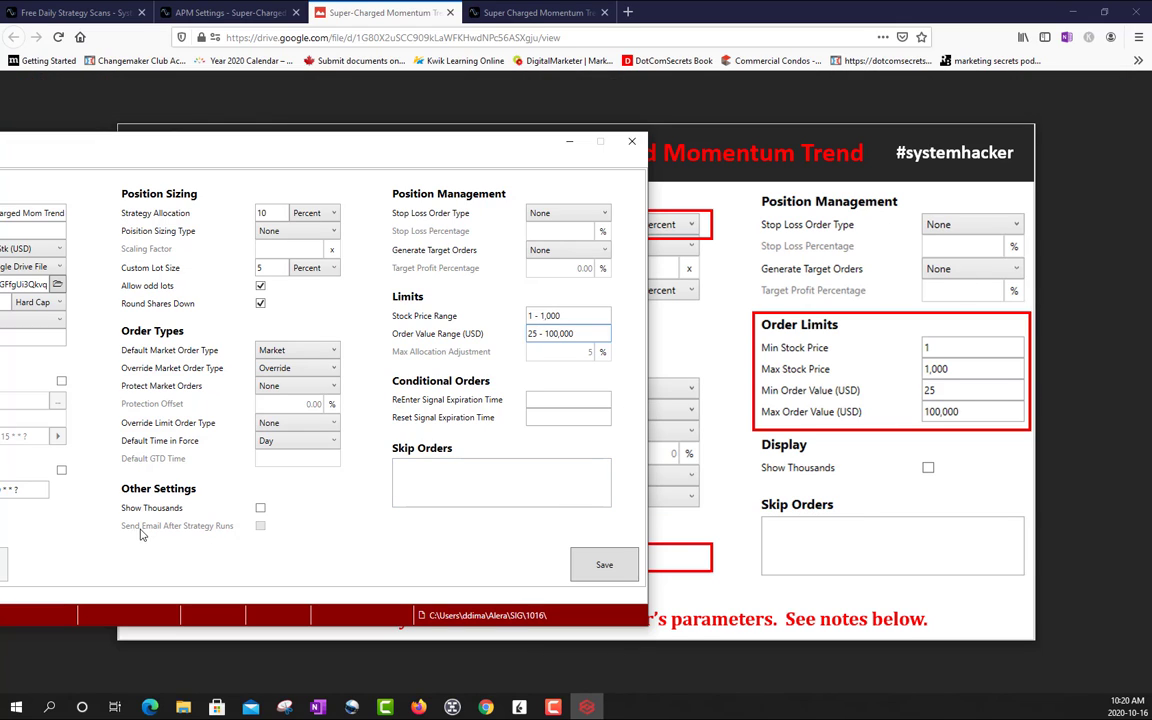
left_click(598, 565)
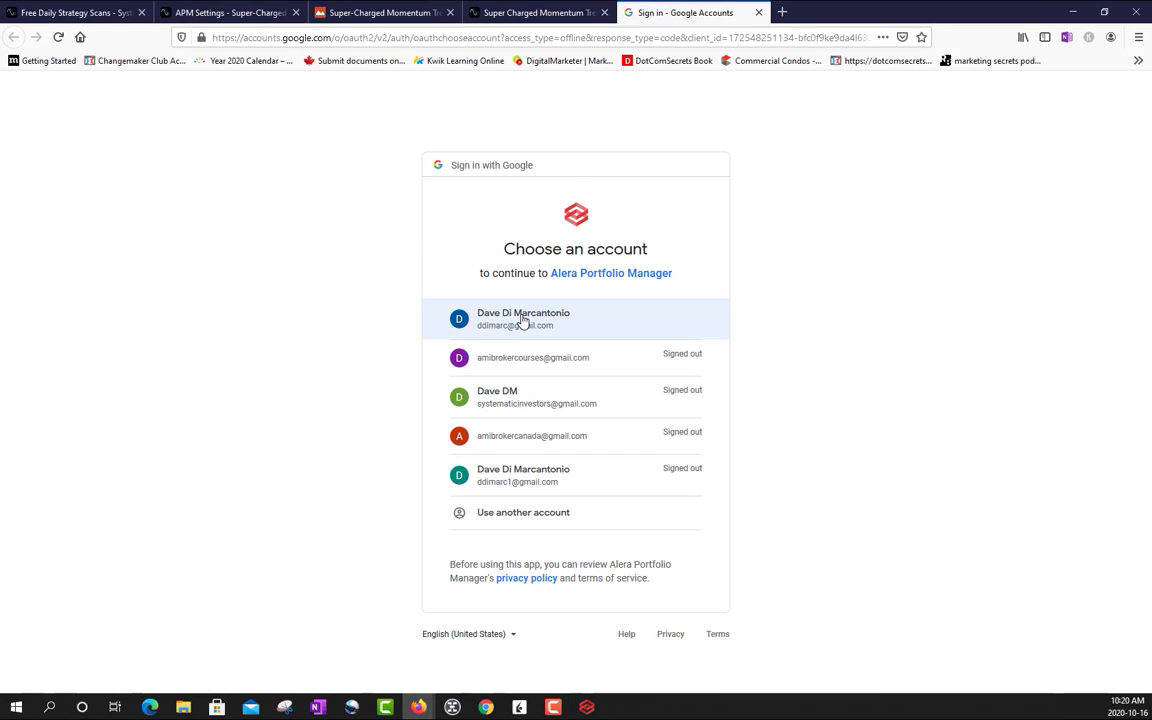
left_click(524, 321)
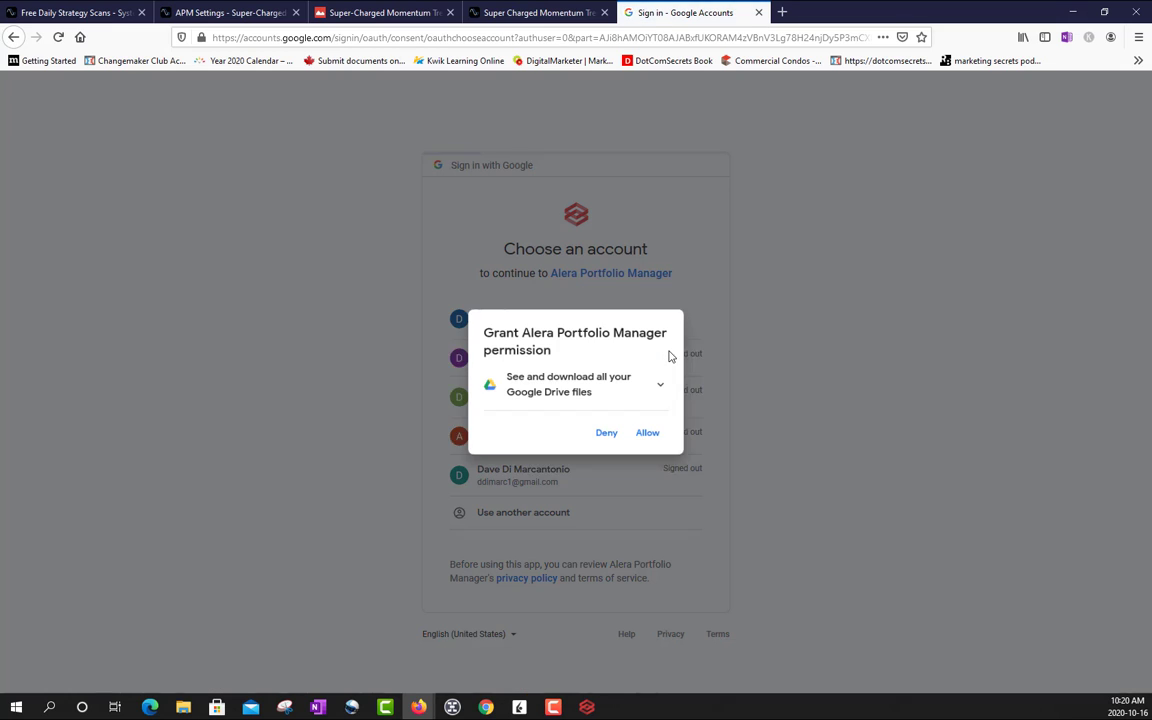
left_click(650, 434)
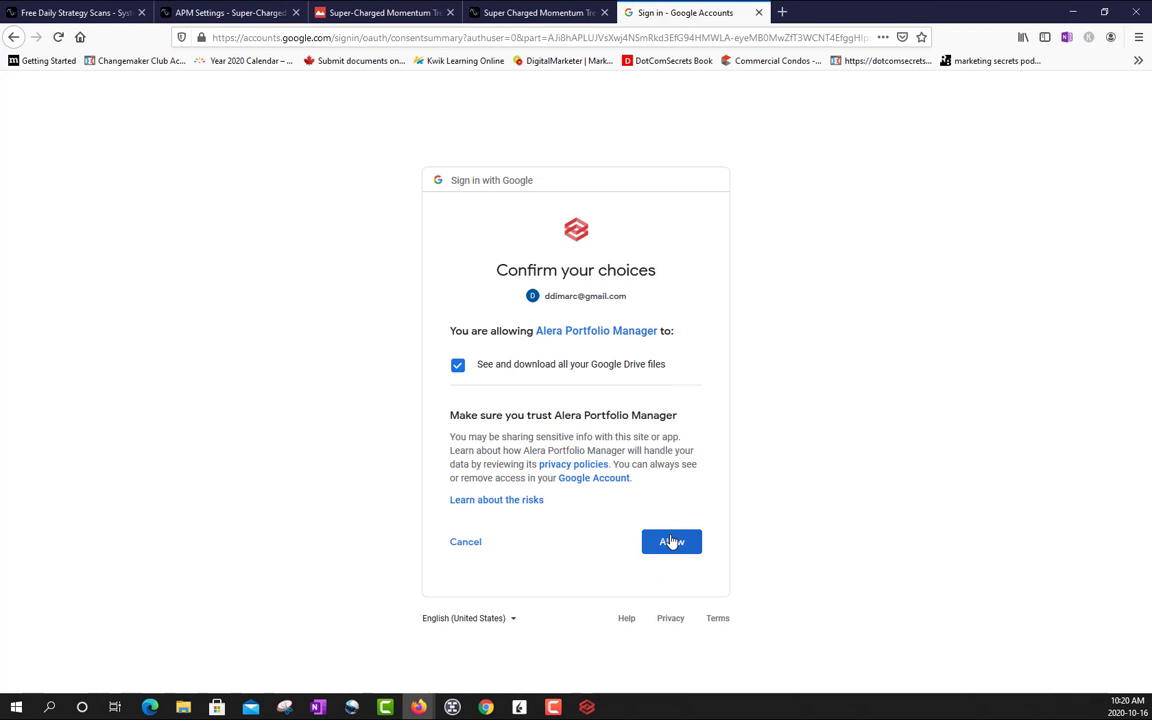
left_click(671, 541)
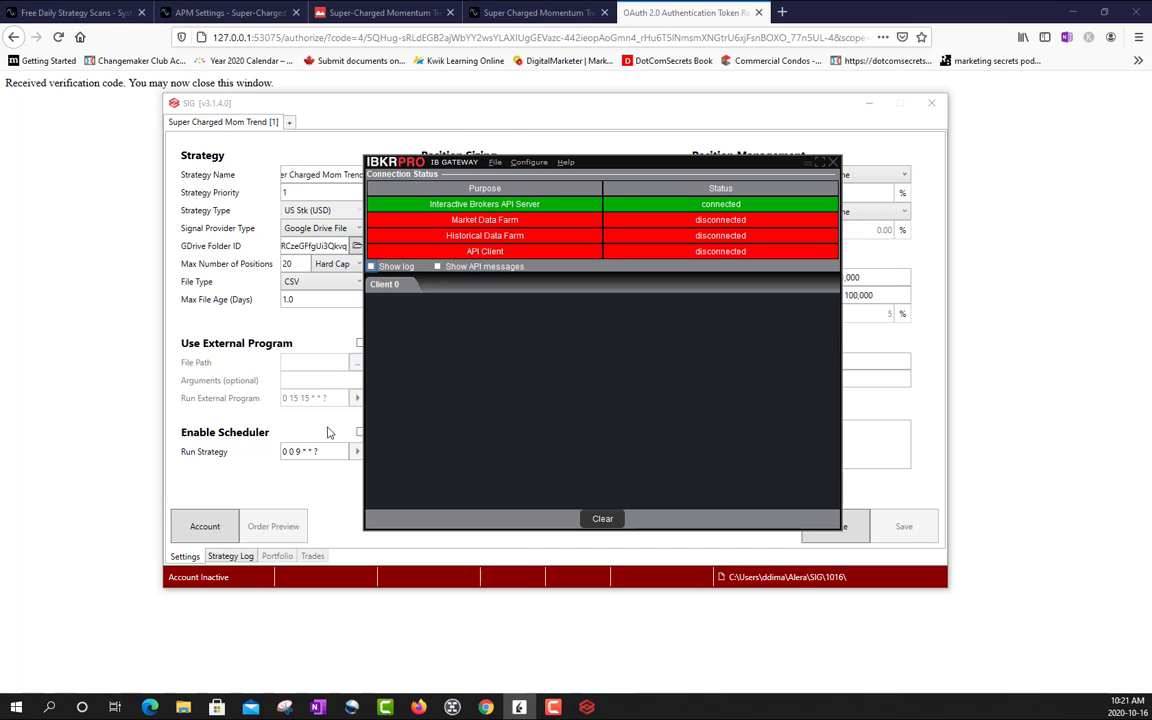
- Start the SIG account from its account settings and return to the strategy settings
left_click(210, 530)
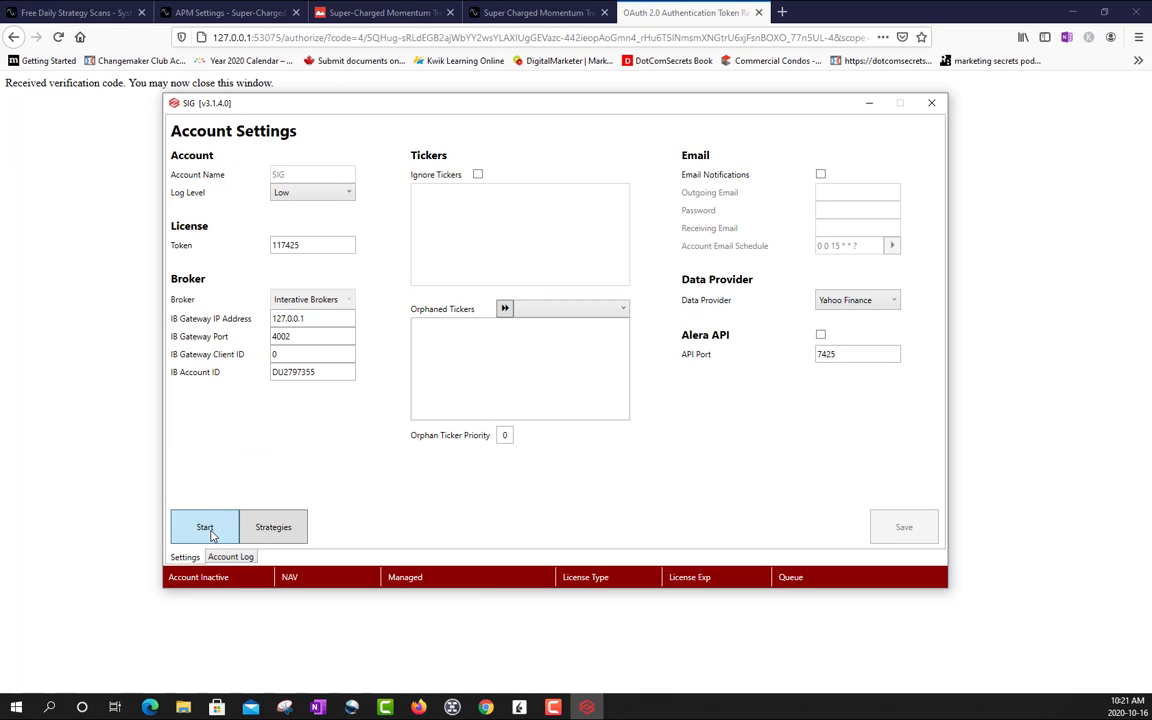
left_click(206, 529)
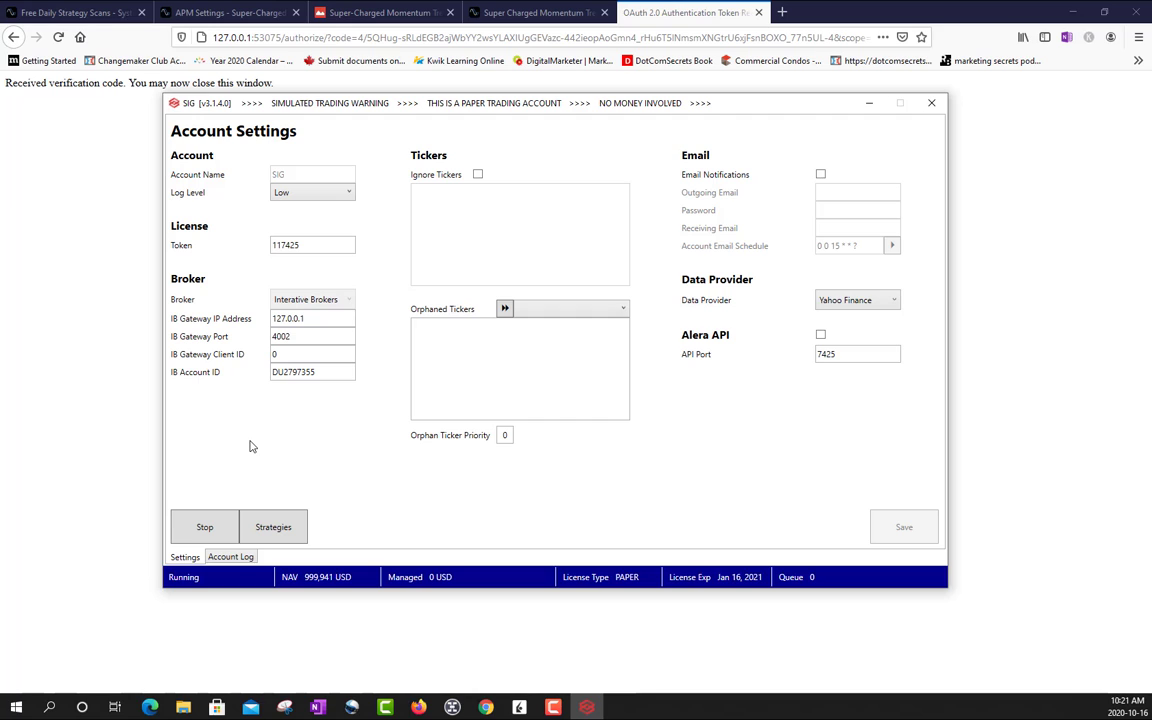
left_click(285, 528)
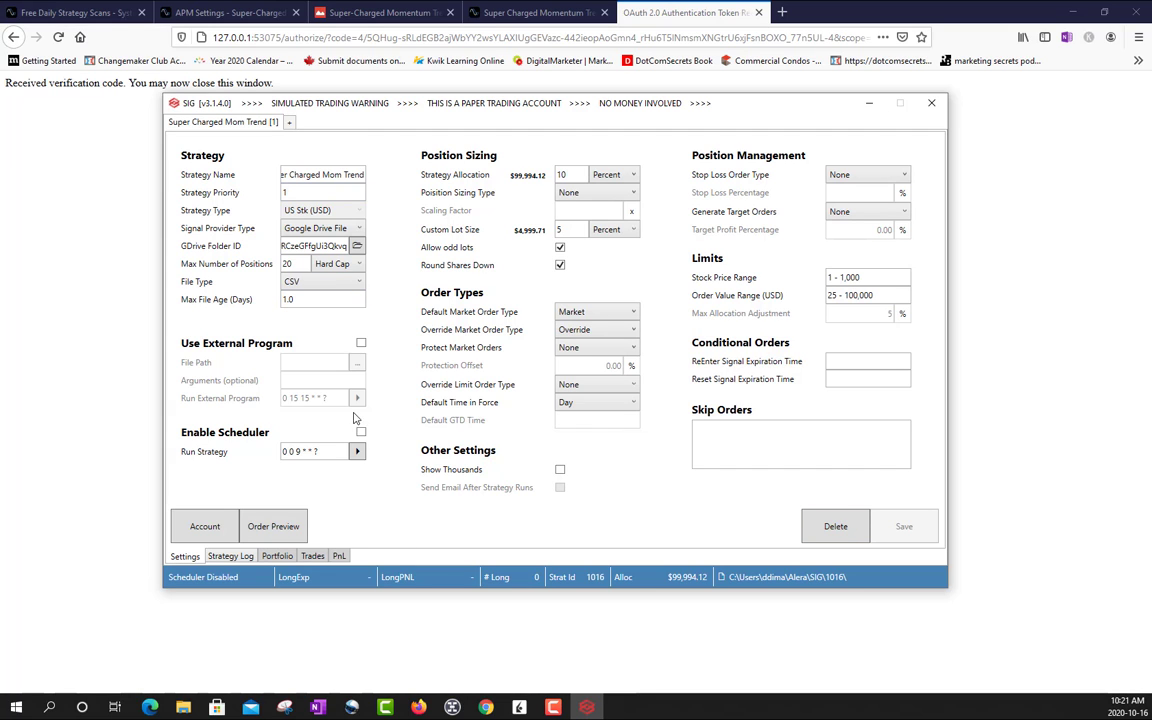
- Inspect the buy and sell signal files in the strategy's Google Drive folder and close the file viewer
left_click(357, 247)
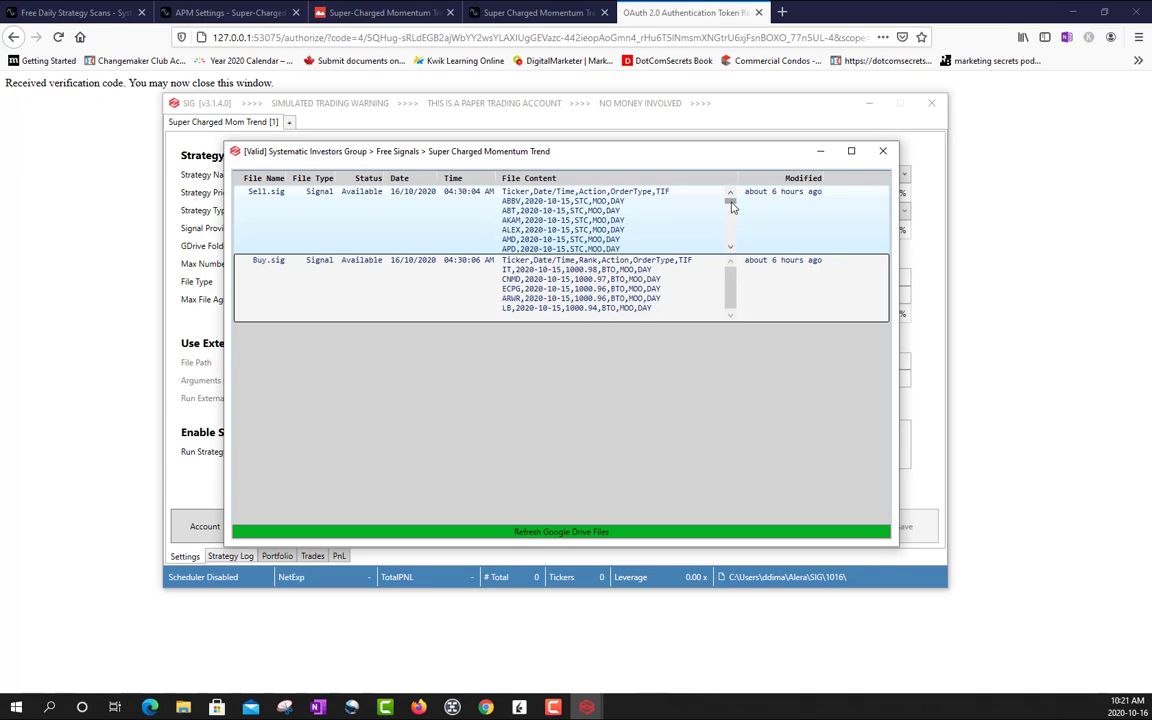
left_click(520, 280)
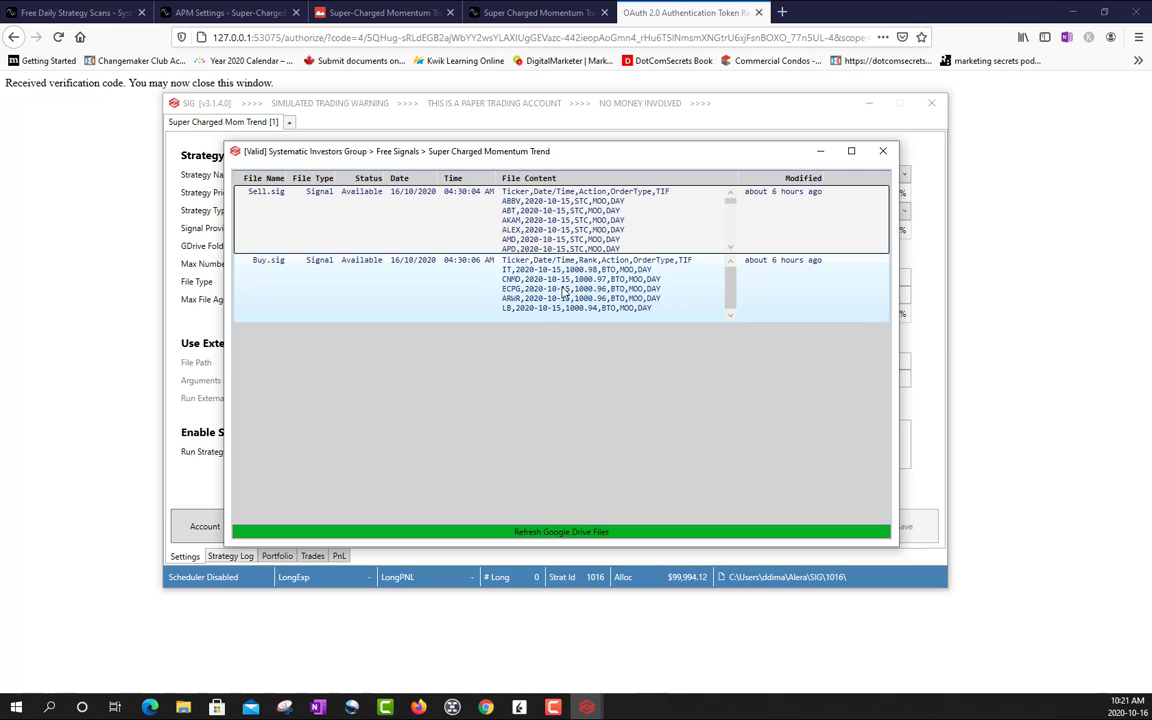
left_click(883, 152)
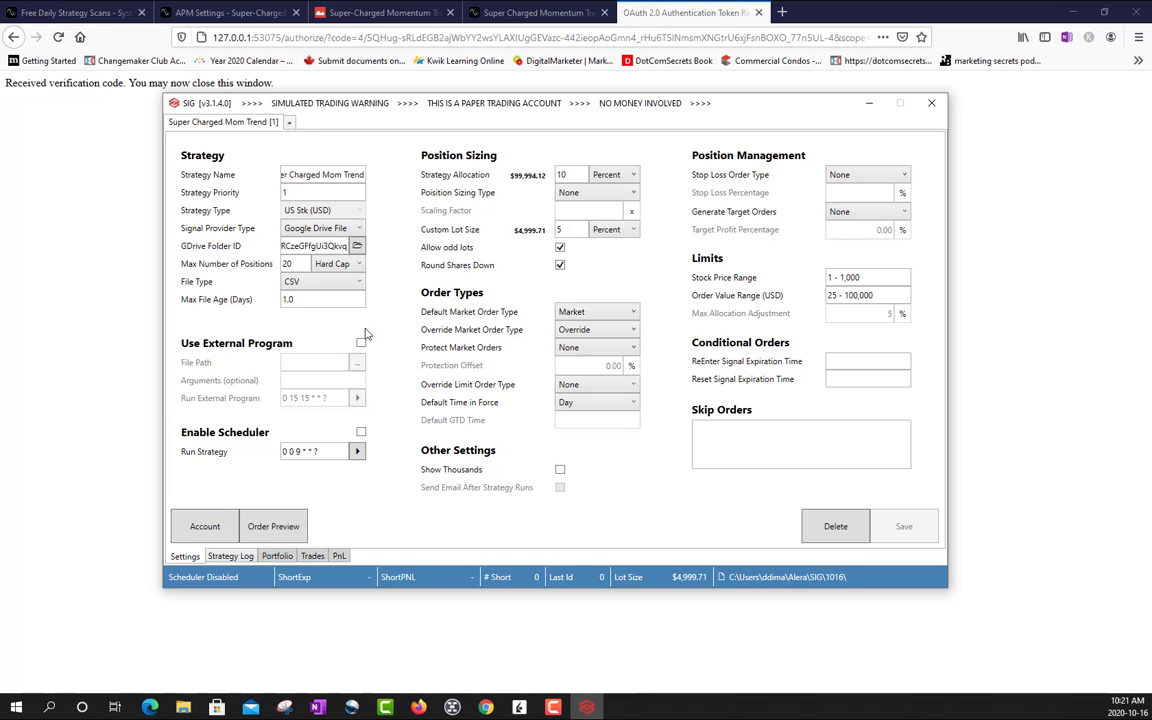
- Generate the order preview for the Super Charged Mom Trend strategy and review its orders against the position sizing
left_click(272, 525)
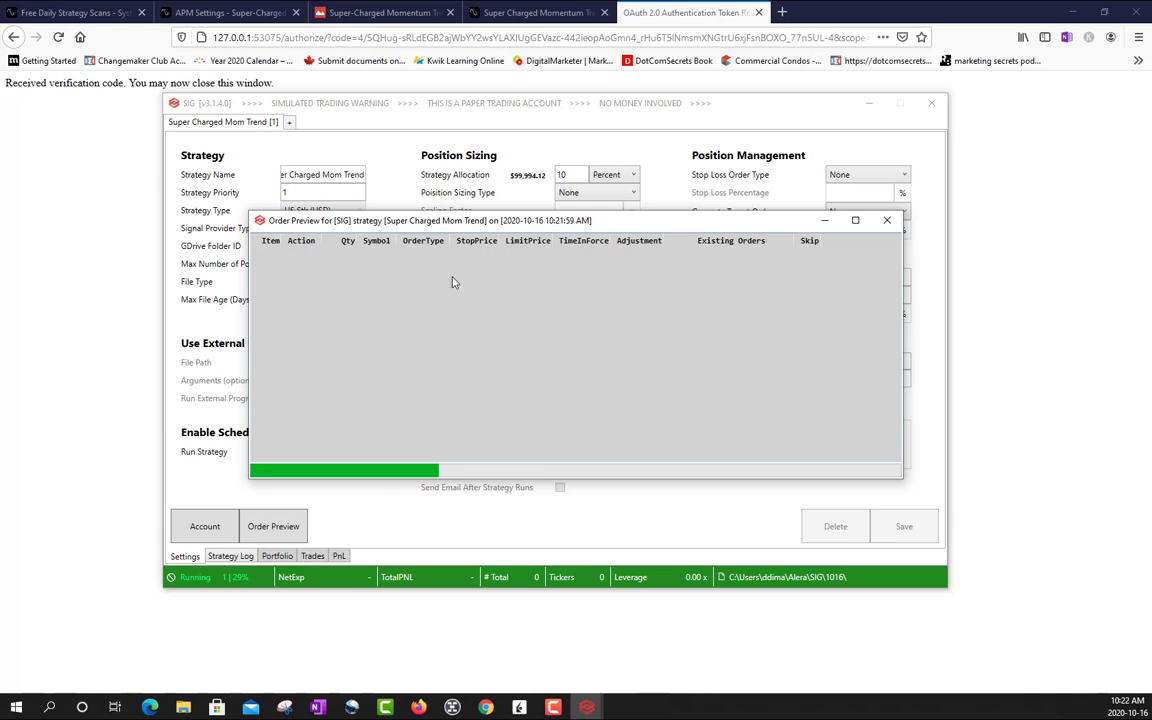
left_click_drag(511, 226, 479, 410)
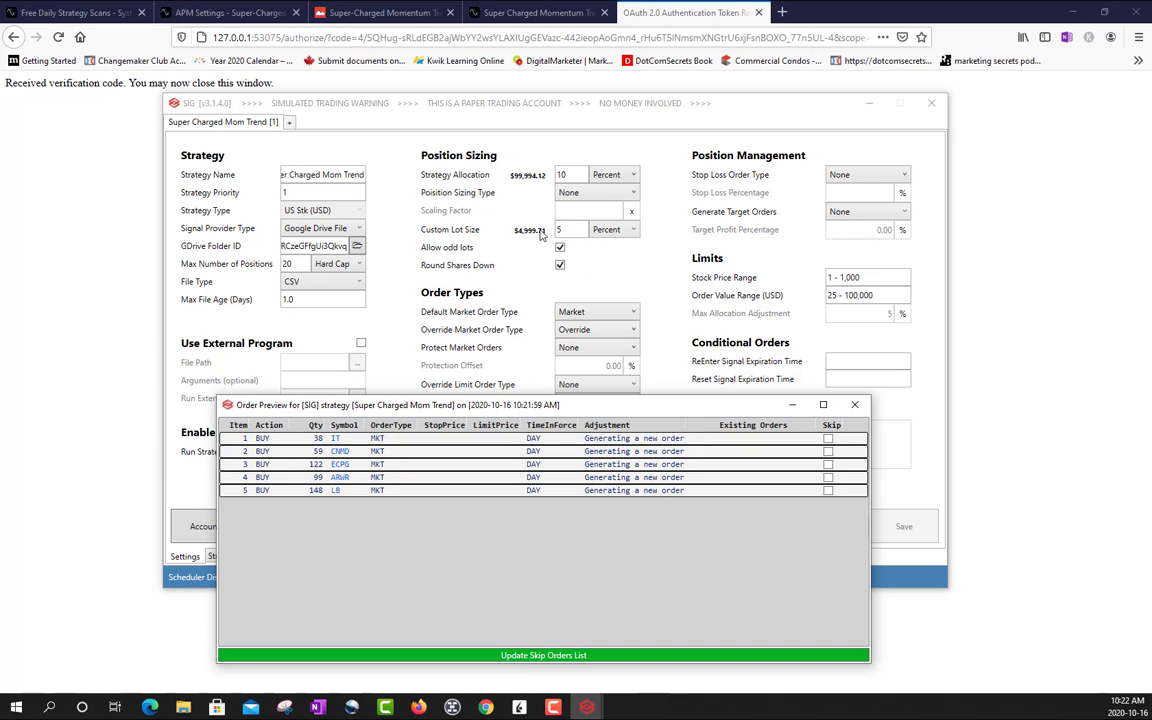
left_click_drag(535, 411, 554, 241)
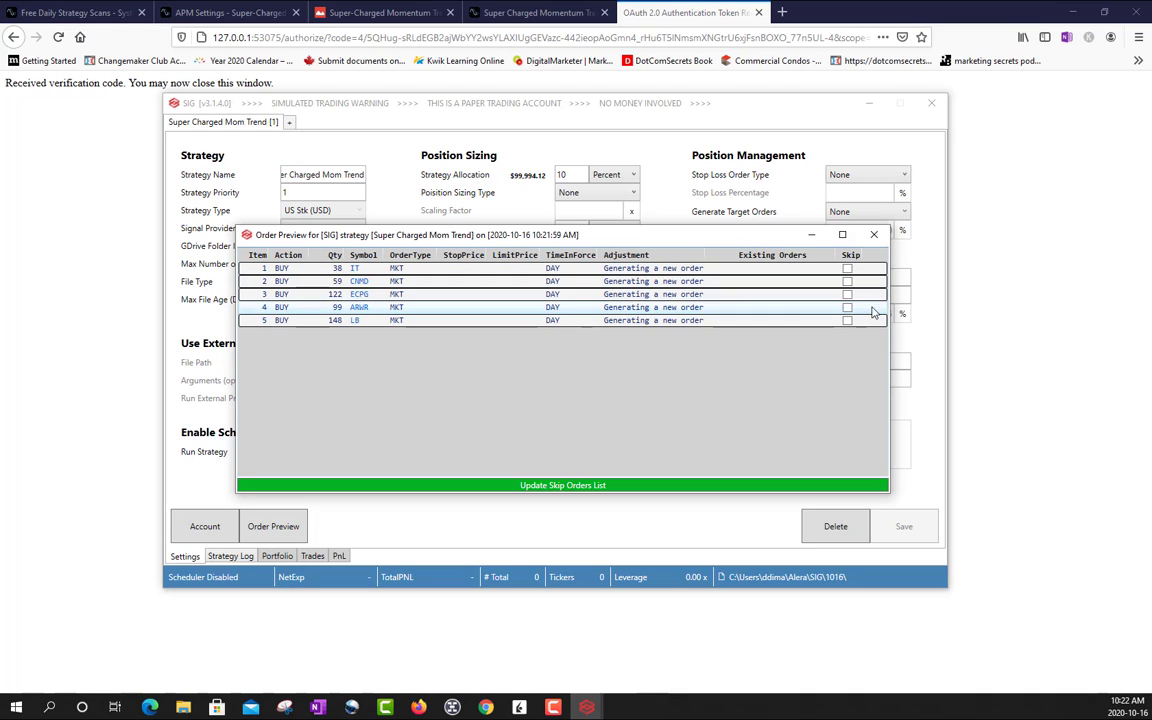
- Flag the IT, CNMD and ECPG orders as skipped in the order preview
left_click(847, 269)
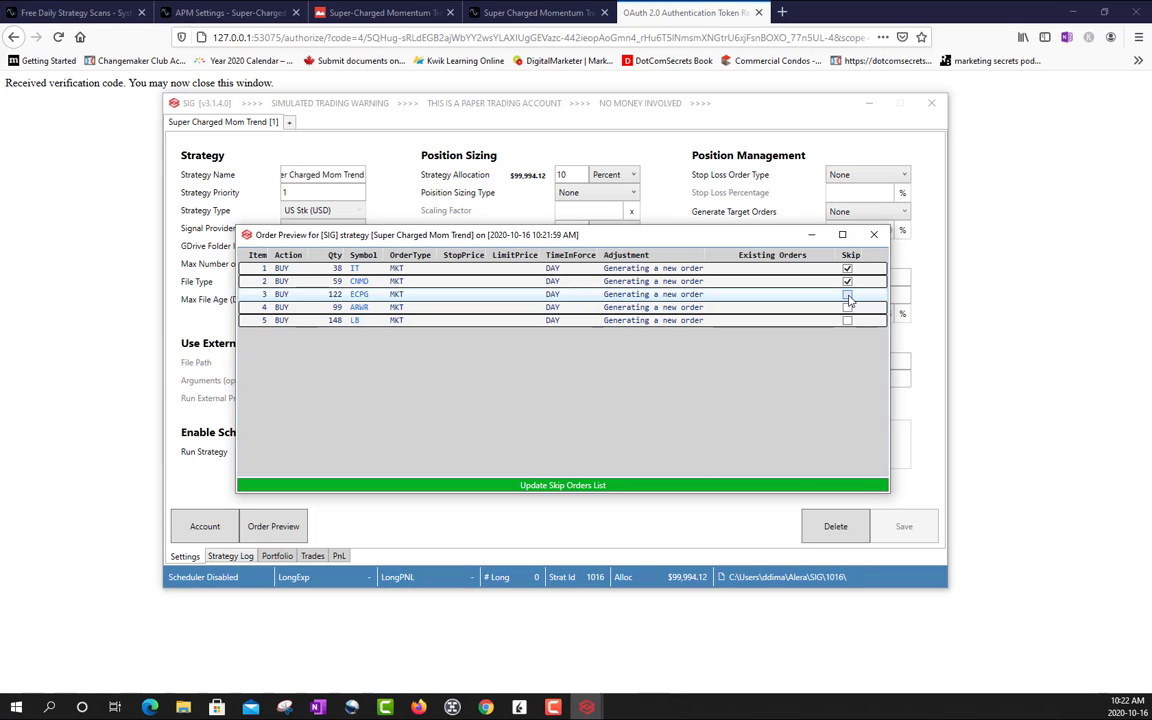
left_click(847, 295)
left_click(566, 484)
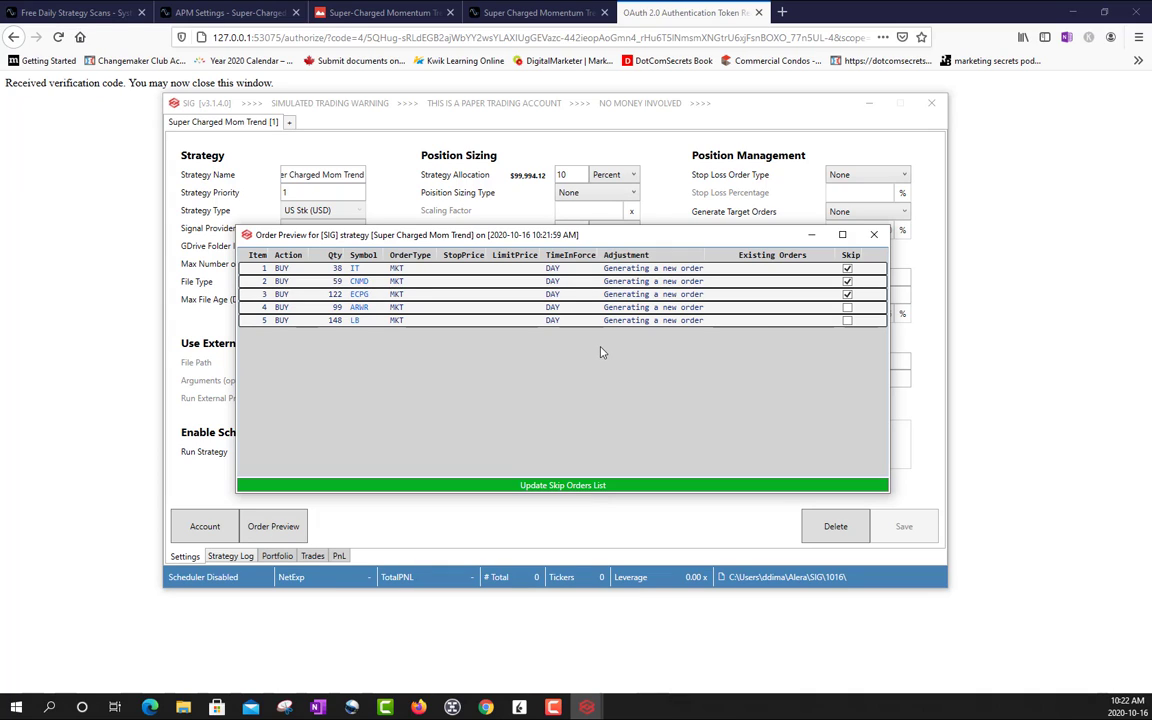
- Clear the skip flags from the IT, CNMD and ECPG orders and close the order preview
left_click(847, 281)
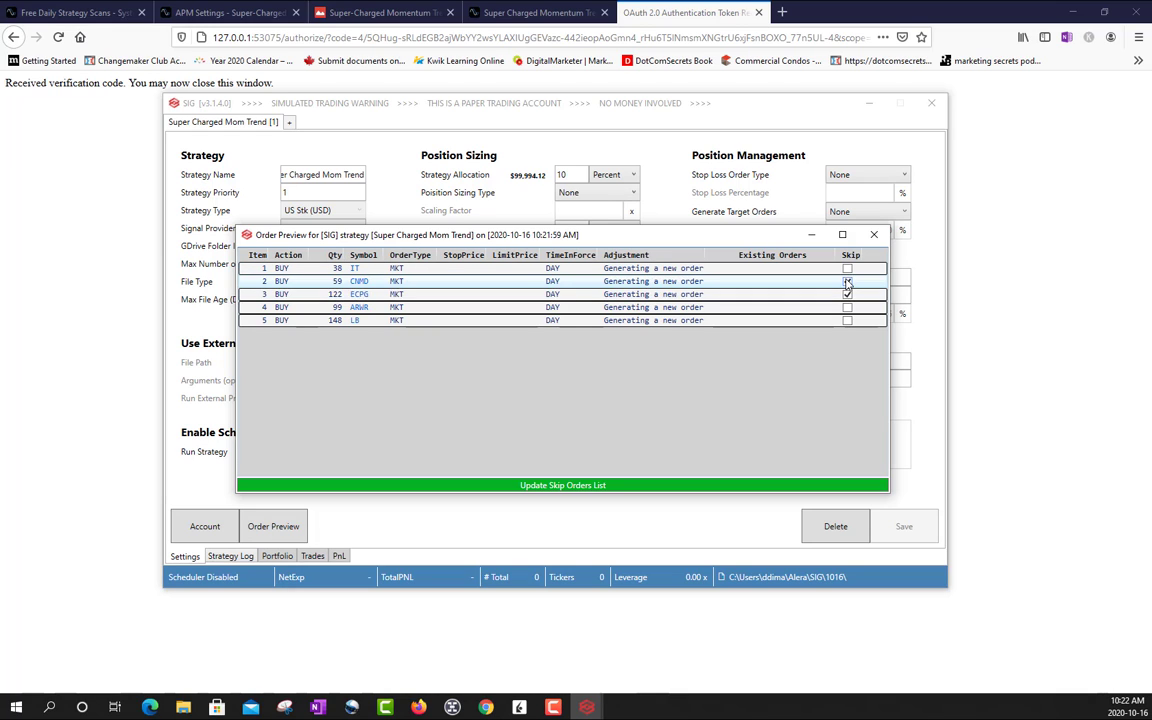
left_click(847, 294)
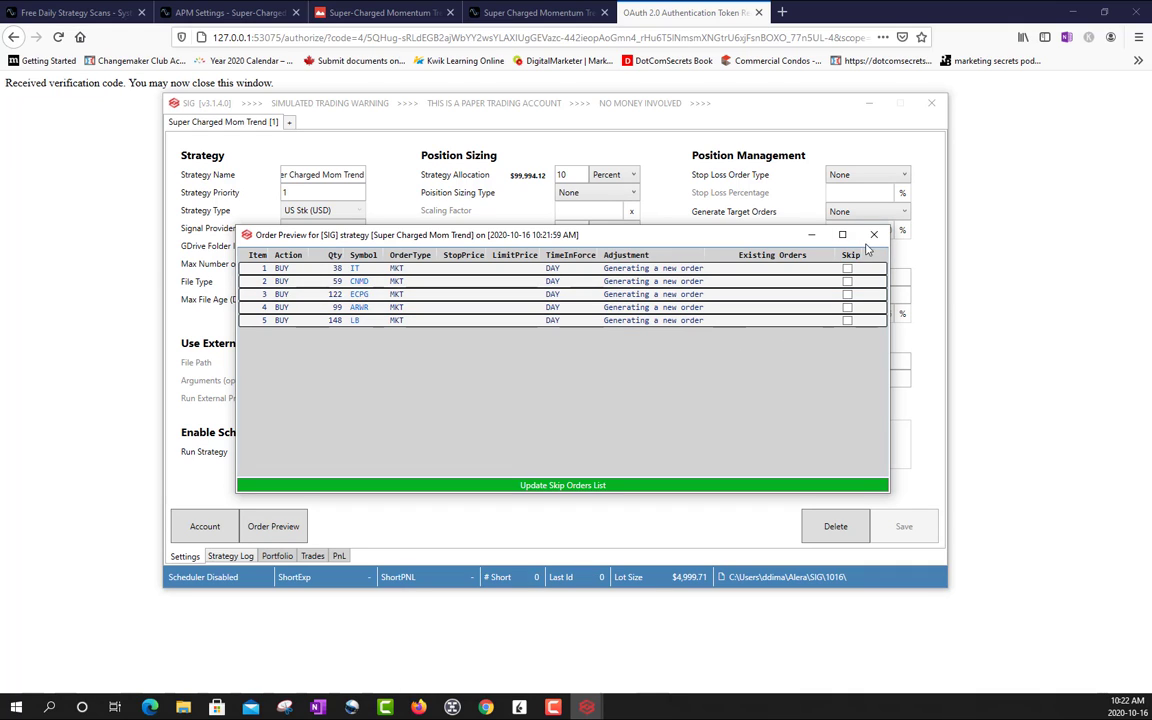
left_click(873, 236)
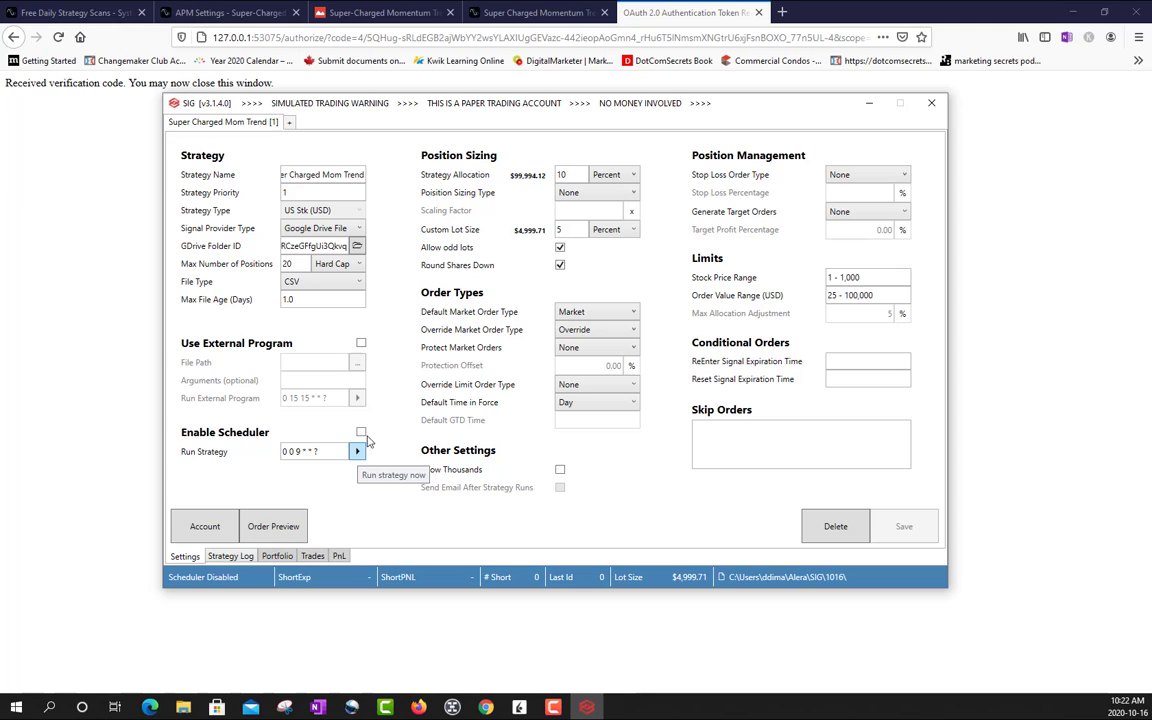
- Enable the strategy's scheduler and save the settings, and turn the scheduler back off and save again
left_click(361, 433)
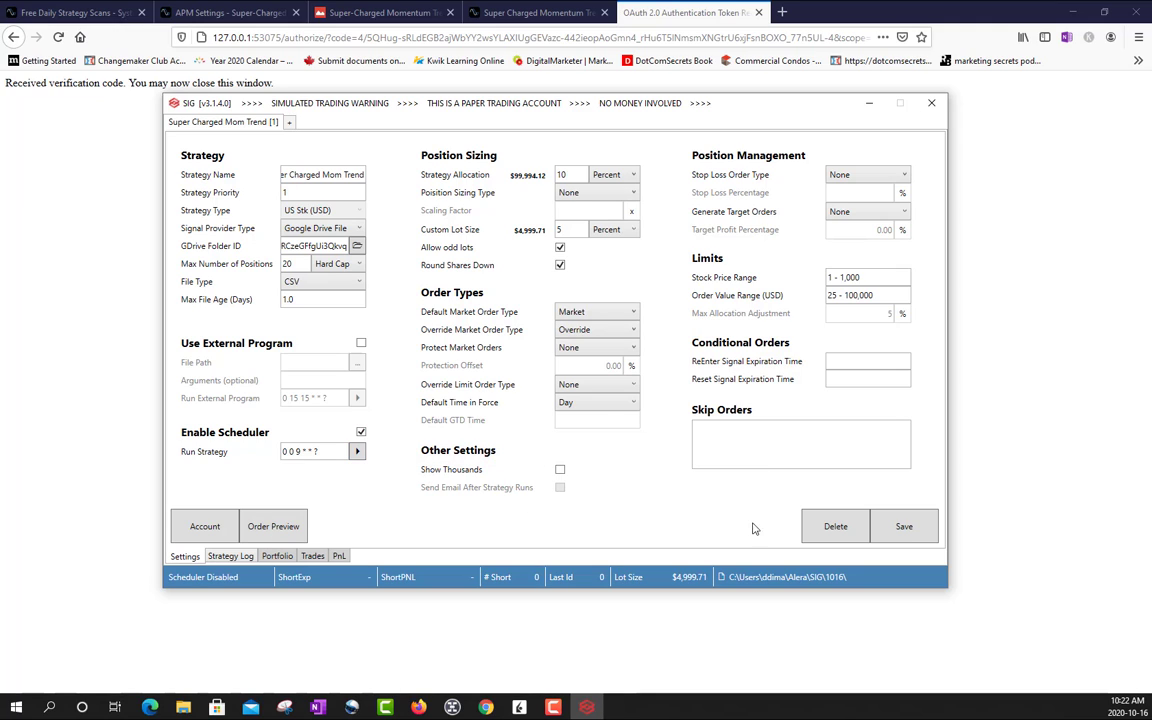
left_click(903, 527)
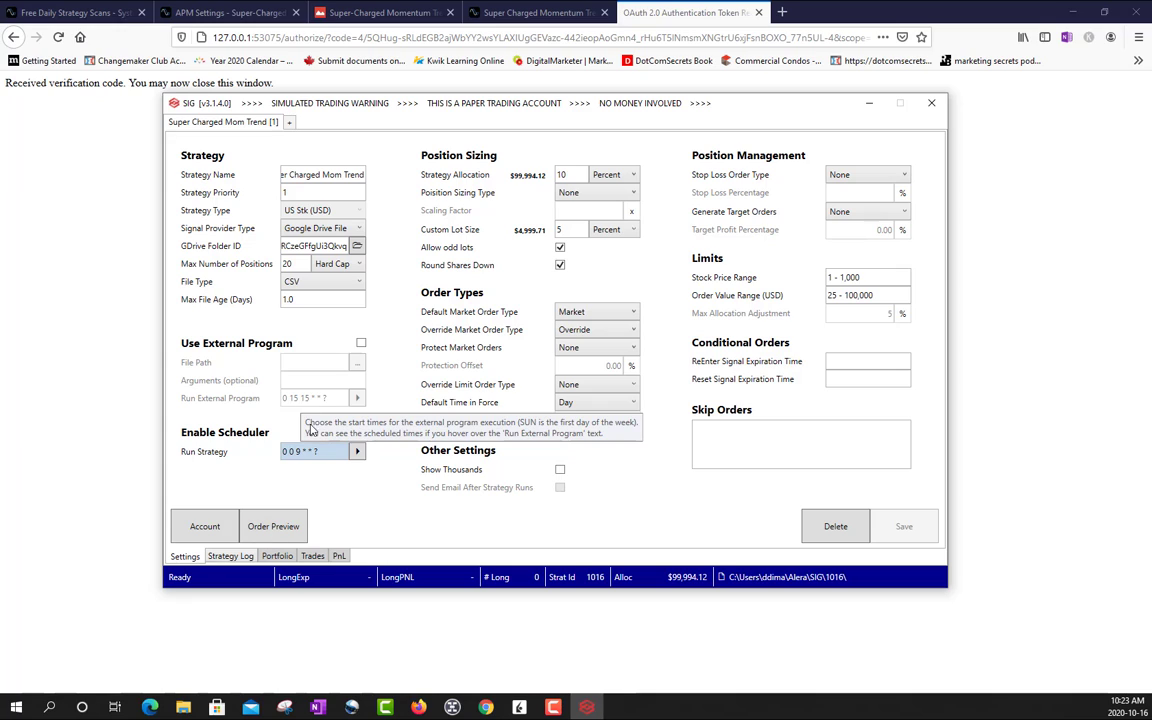
left_click(361, 433)
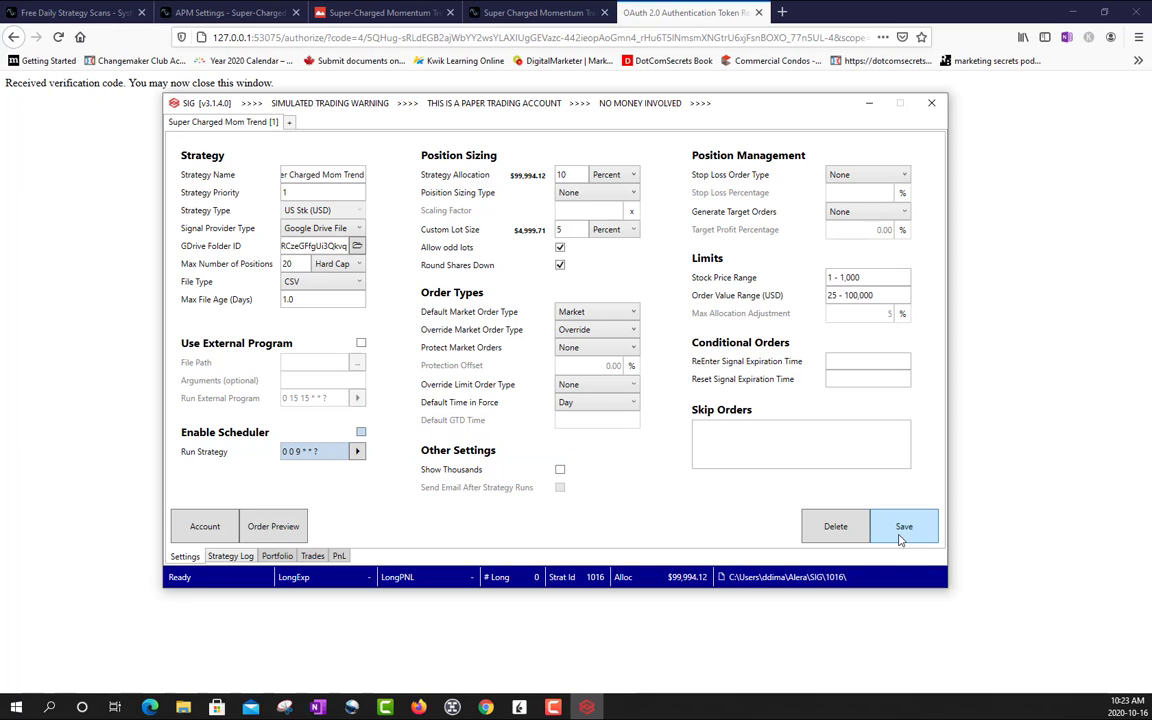
left_click(903, 526)
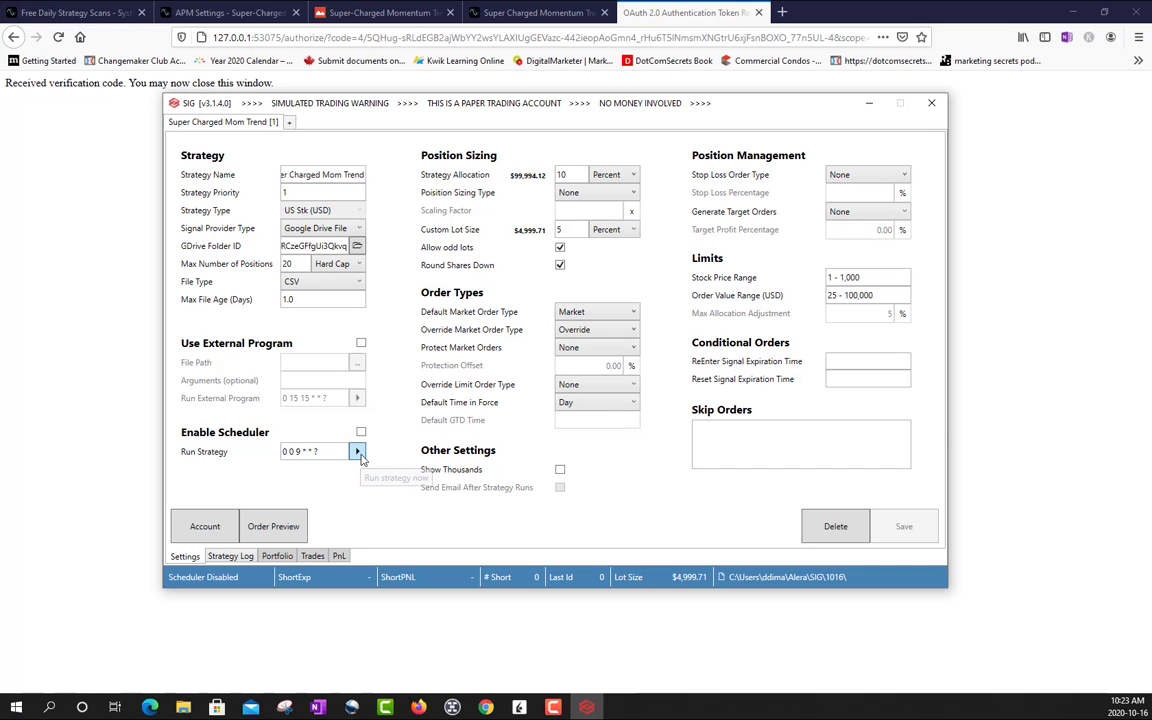
- Run the Super Charged Mom Trend strategy immediately and check its order placement in the strategy log and the portfolio positions
left_click(358, 452)
left_click(238, 558)
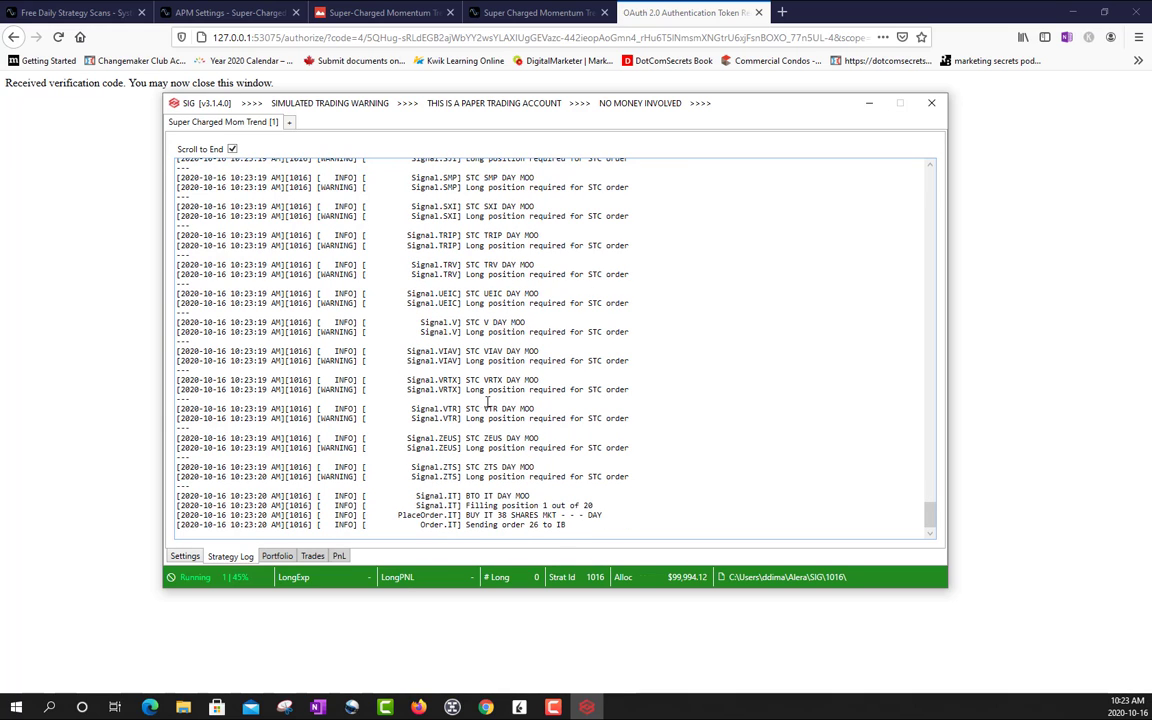
left_click(279, 557)
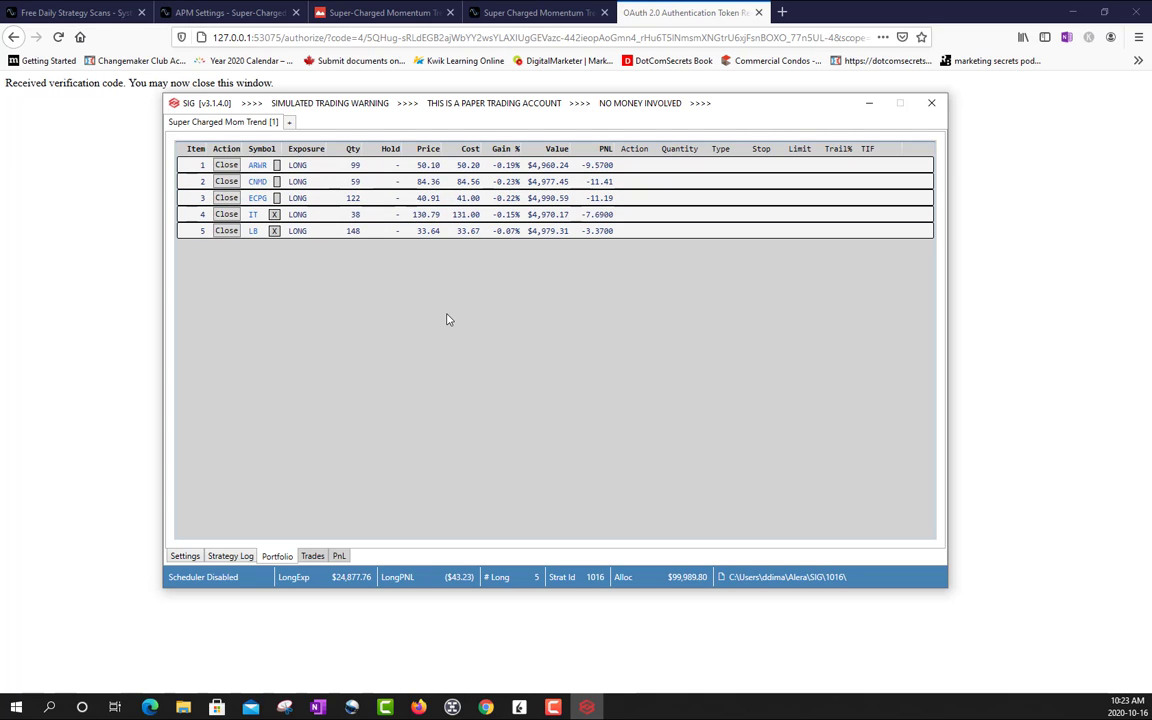
- Review the strategy's executed trades, open positions and profit-and-loss history, and return to its settings
left_click(313, 557)
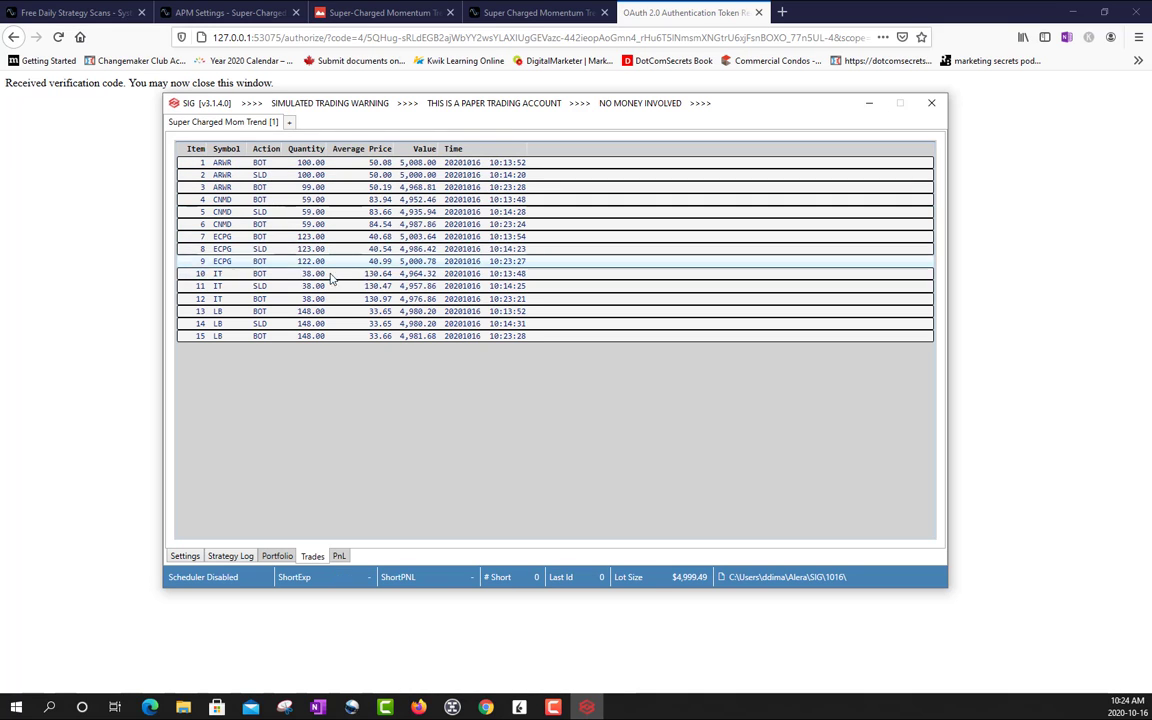
left_click(288, 560)
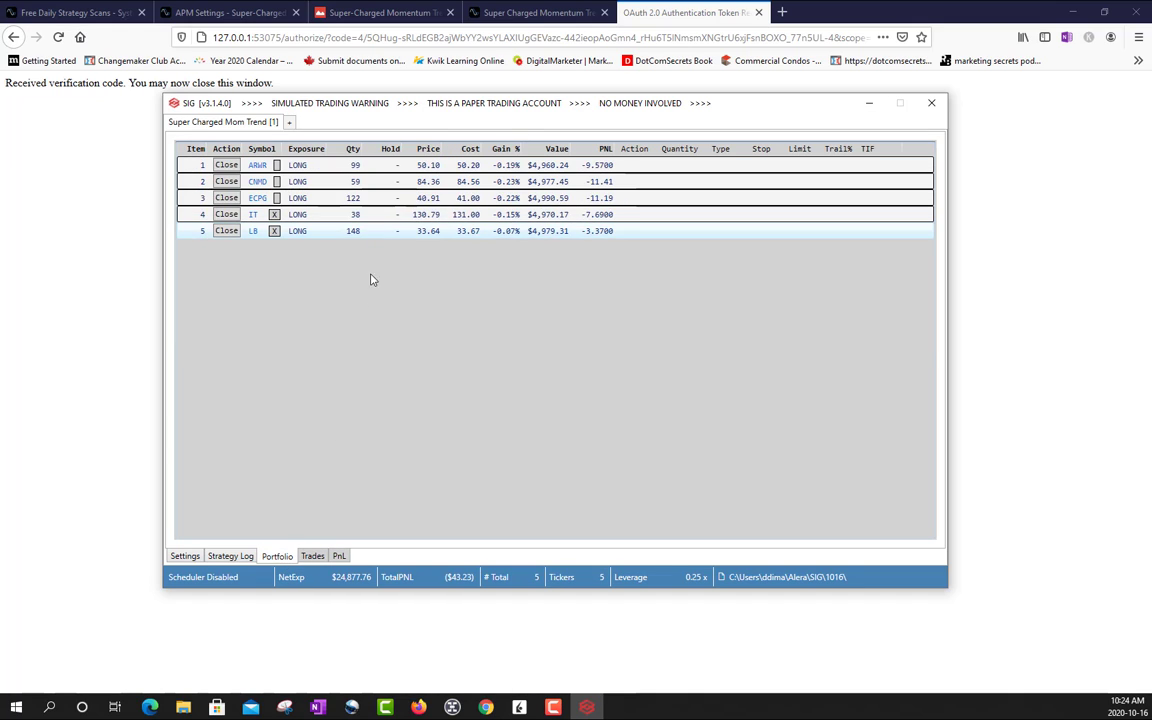
left_click(336, 557)
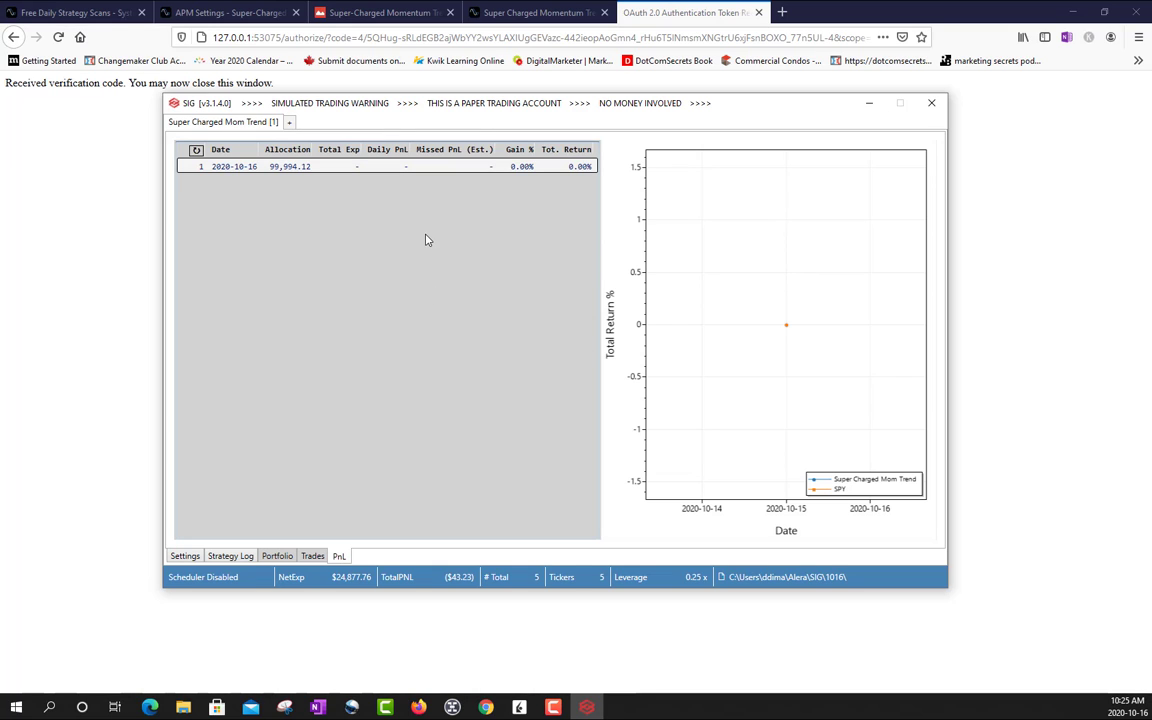
left_click(185, 556)
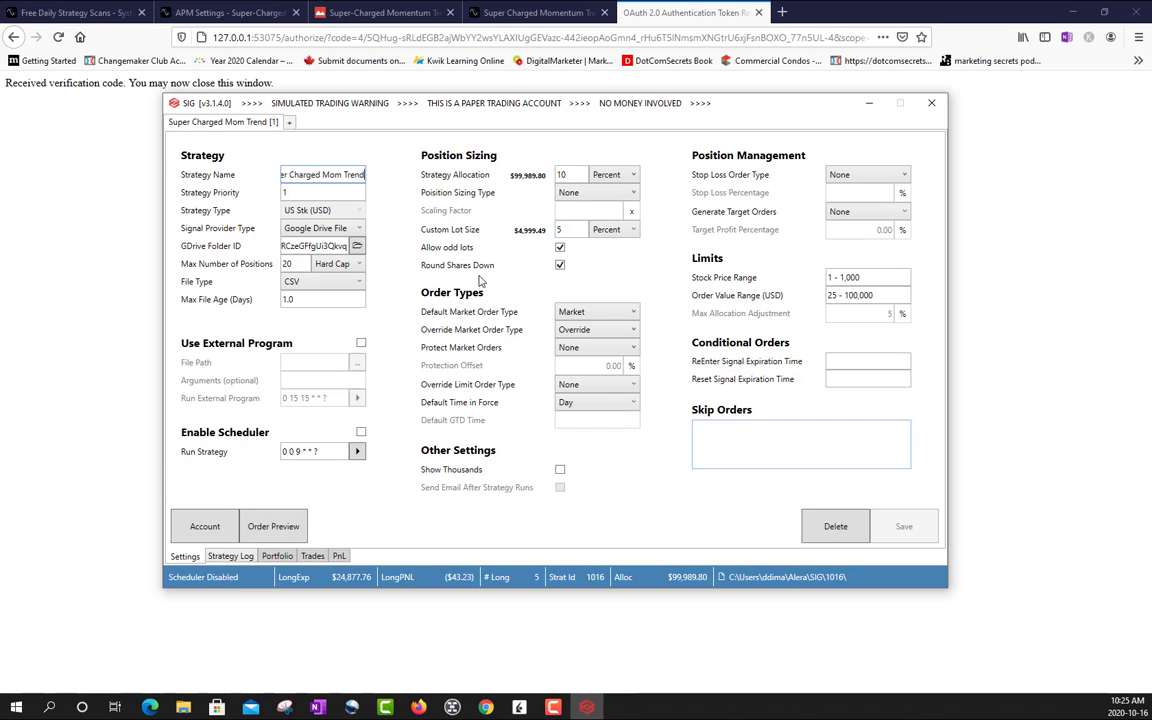
left_click_drag(470, 108, 477, 140)
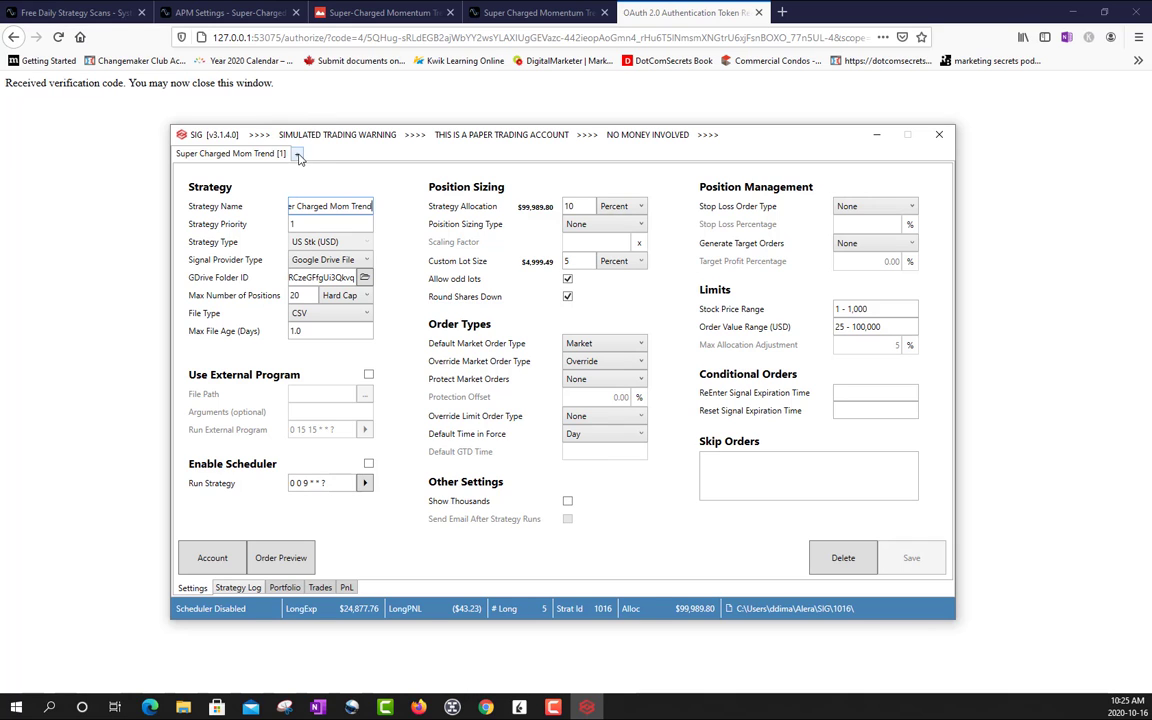
- Switch to the browser and open the latest RSI-2 Pullback daily scan from the Free Daily Strategy Scans page
left_click(527, 14)
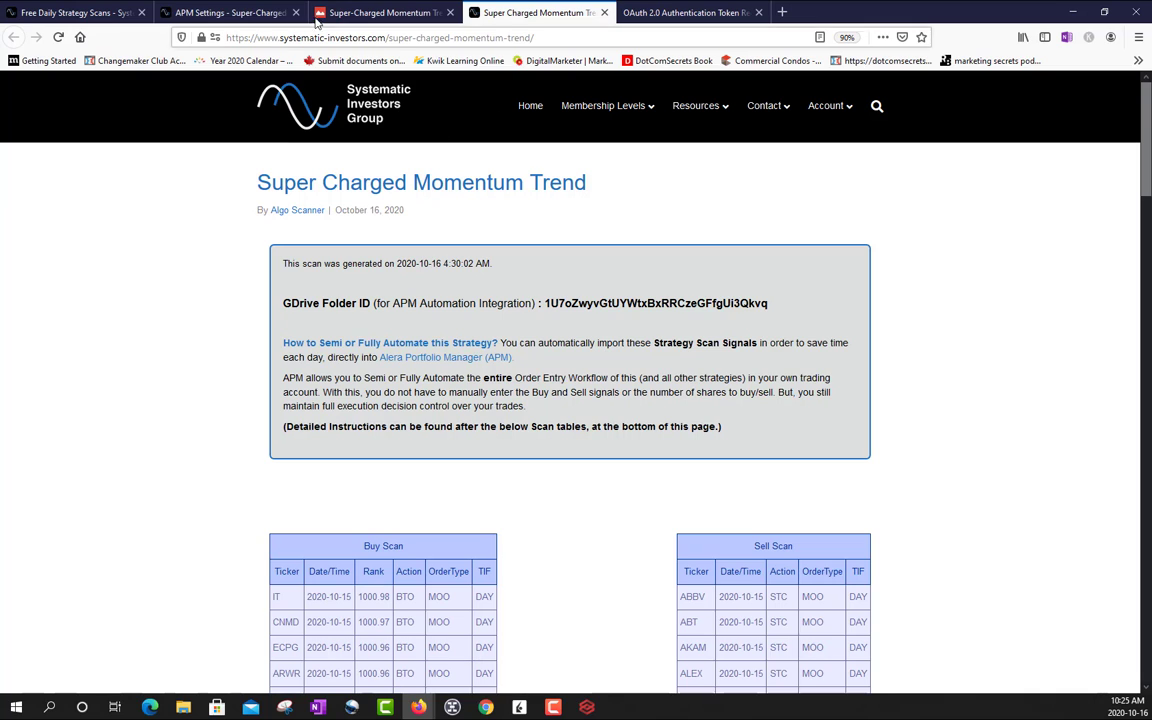
left_click(282, 15)
left_click(88, 14)
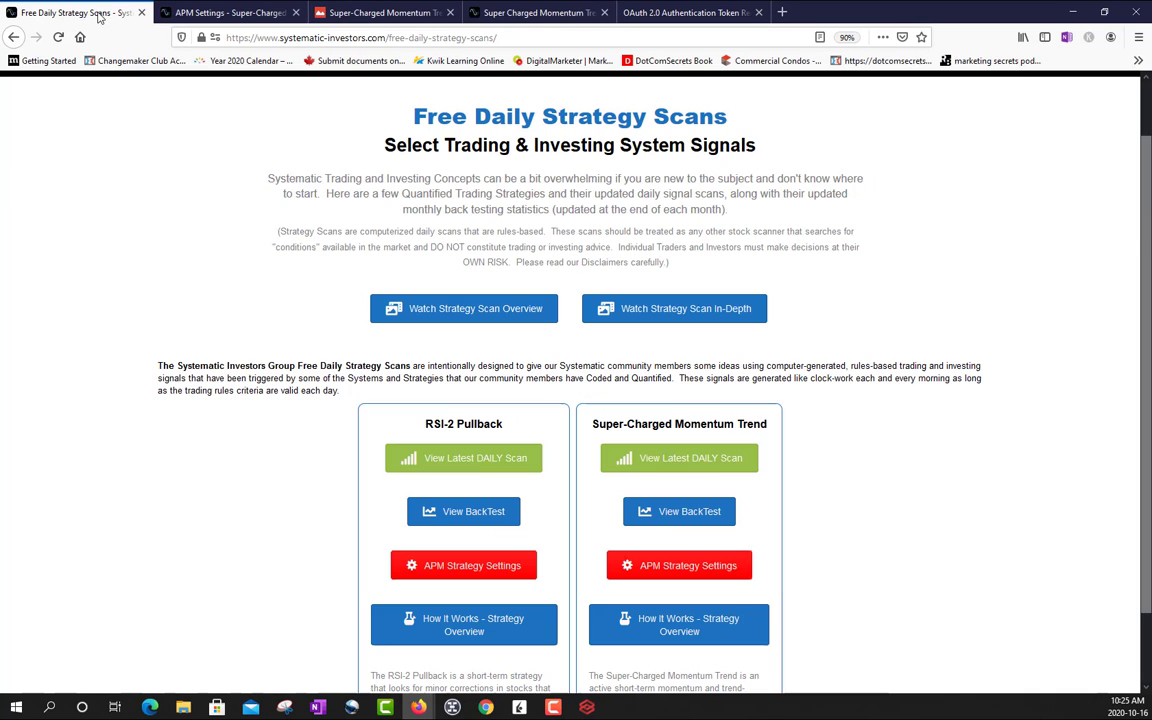
left_click(473, 460)
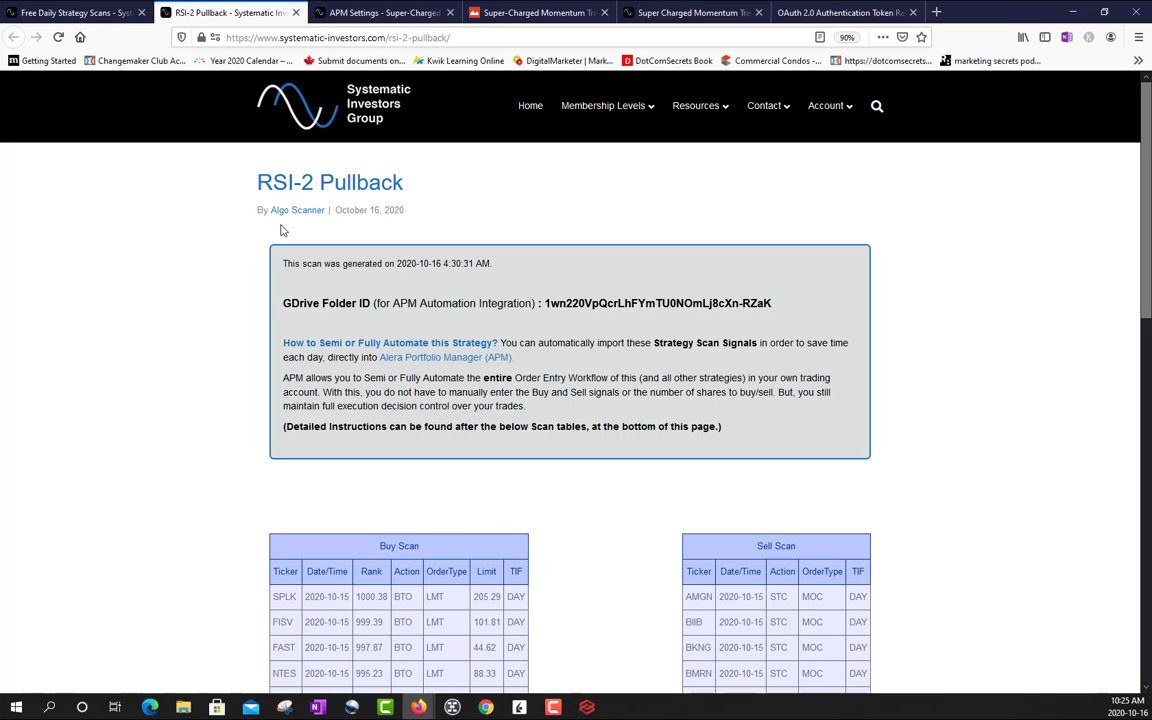
- Open the published APM settings for the RSI-2 strategy and view the settings image in its own browser page
left_click(75, 12)
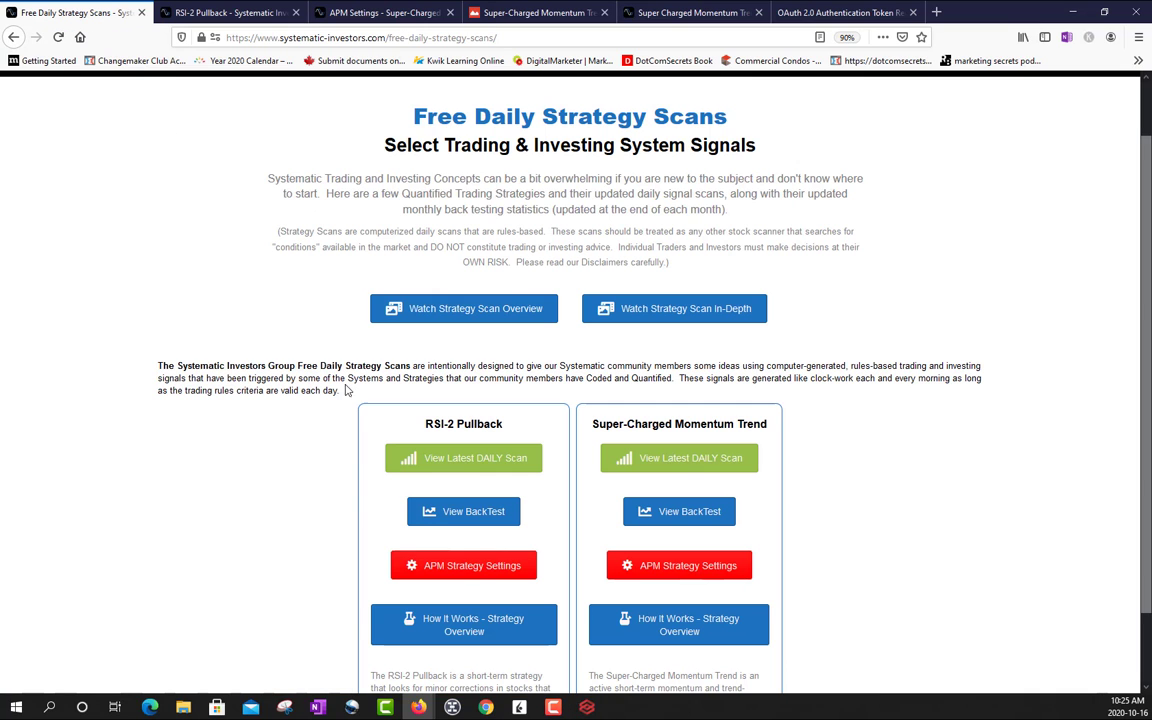
left_click(469, 578)
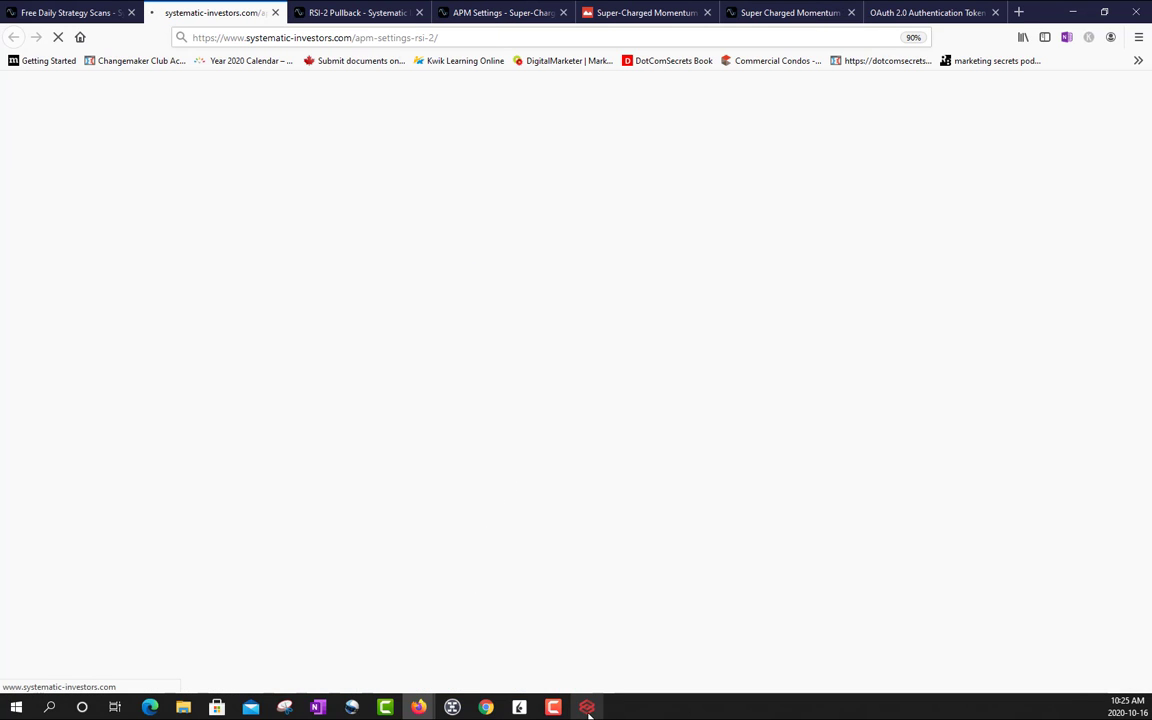
mouse_move(588, 712)
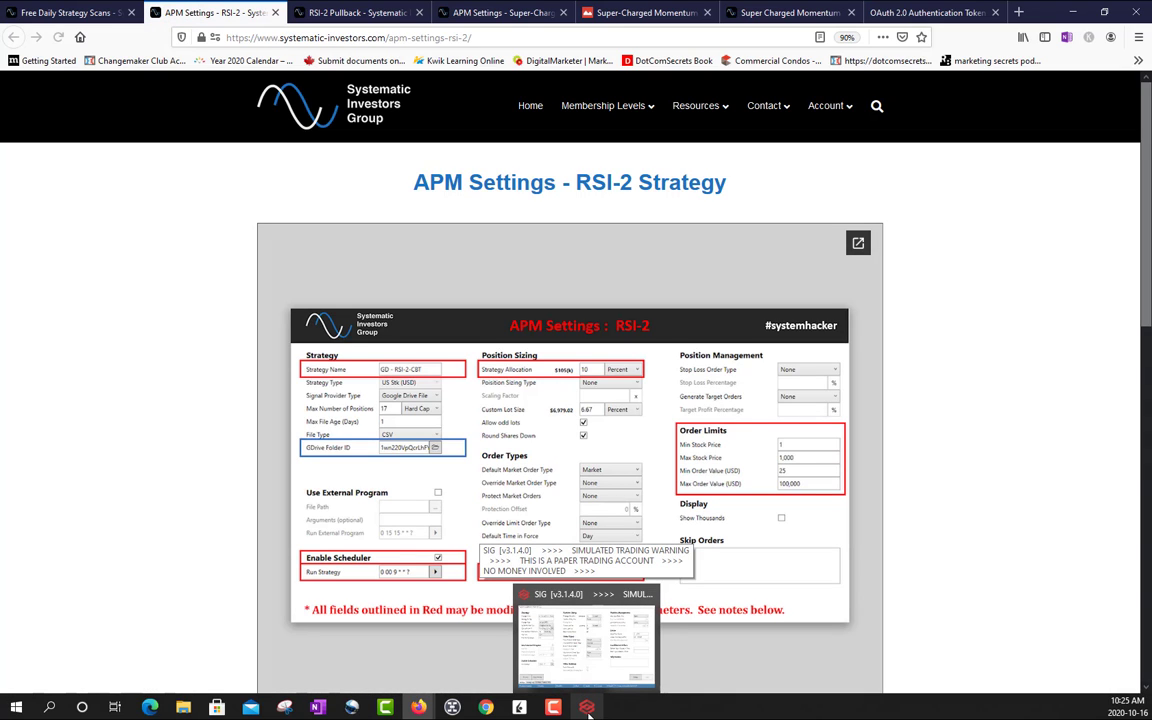
left_click(858, 243)
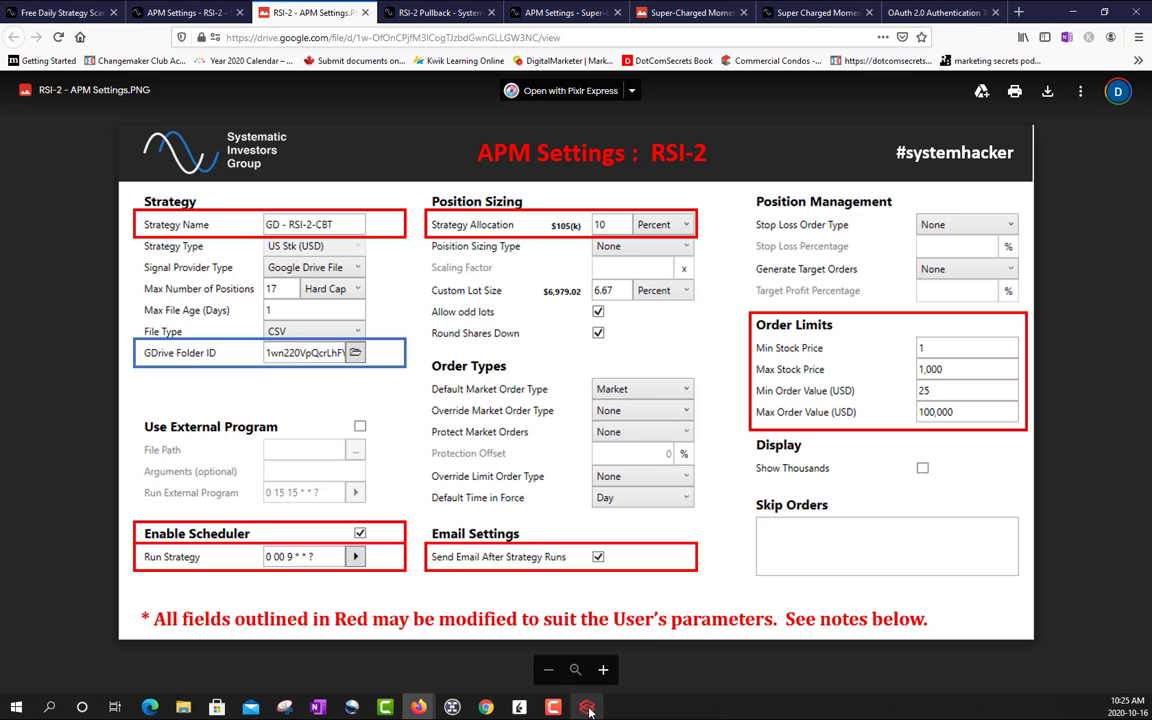
- Switch to Alera Portfolio Manager, view a blank new strategy form, and return to the Super Charged Mom Trend settings
left_click(588, 706)
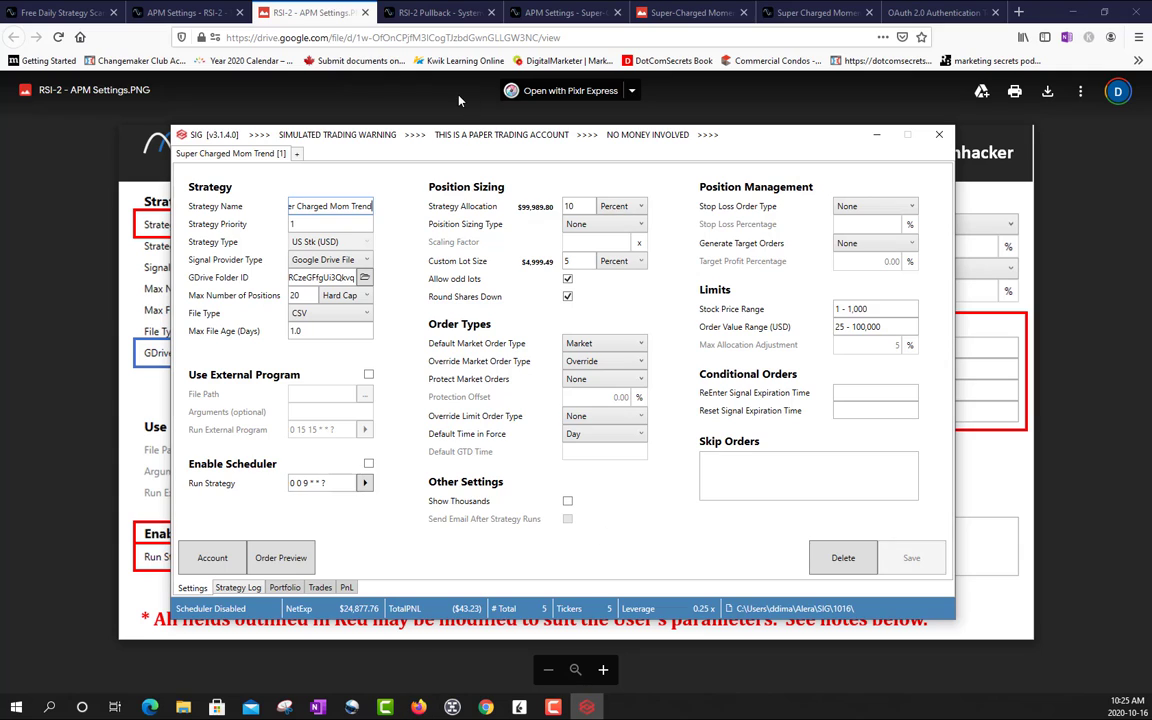
left_click(296, 154)
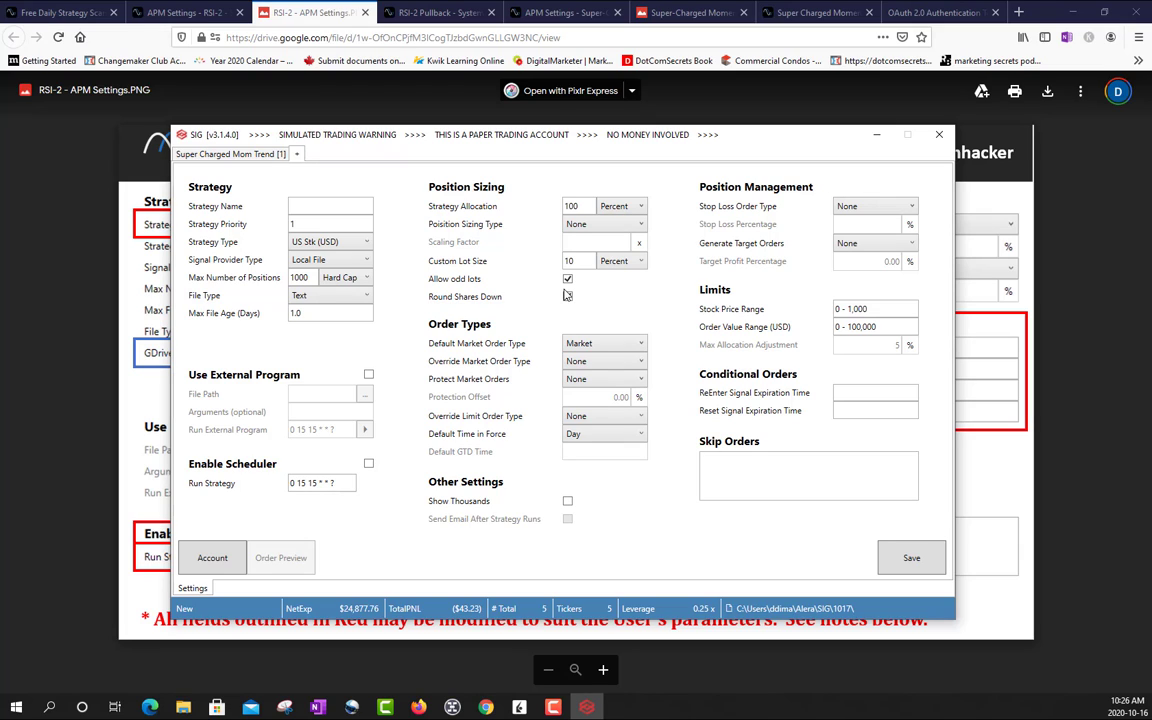
left_click(235, 153)
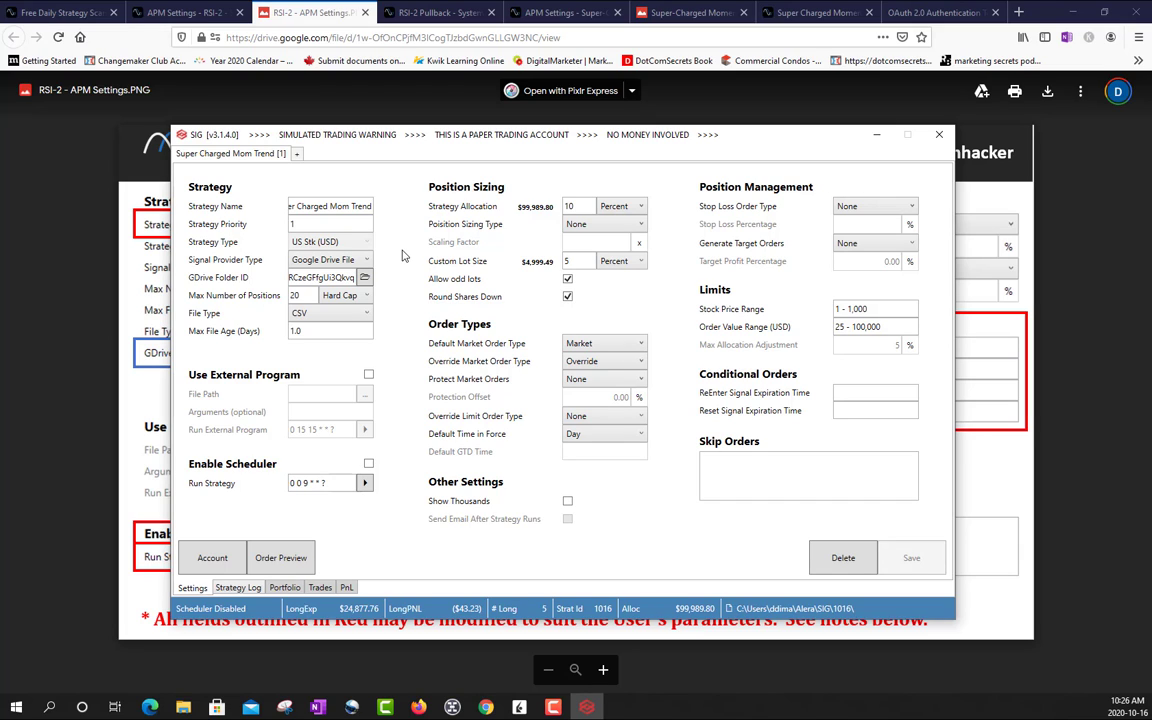
- Switch back to the Free Daily Strategy Scans page in the browser and go to the Systematic Investors Group home page
left_click(40, 13)
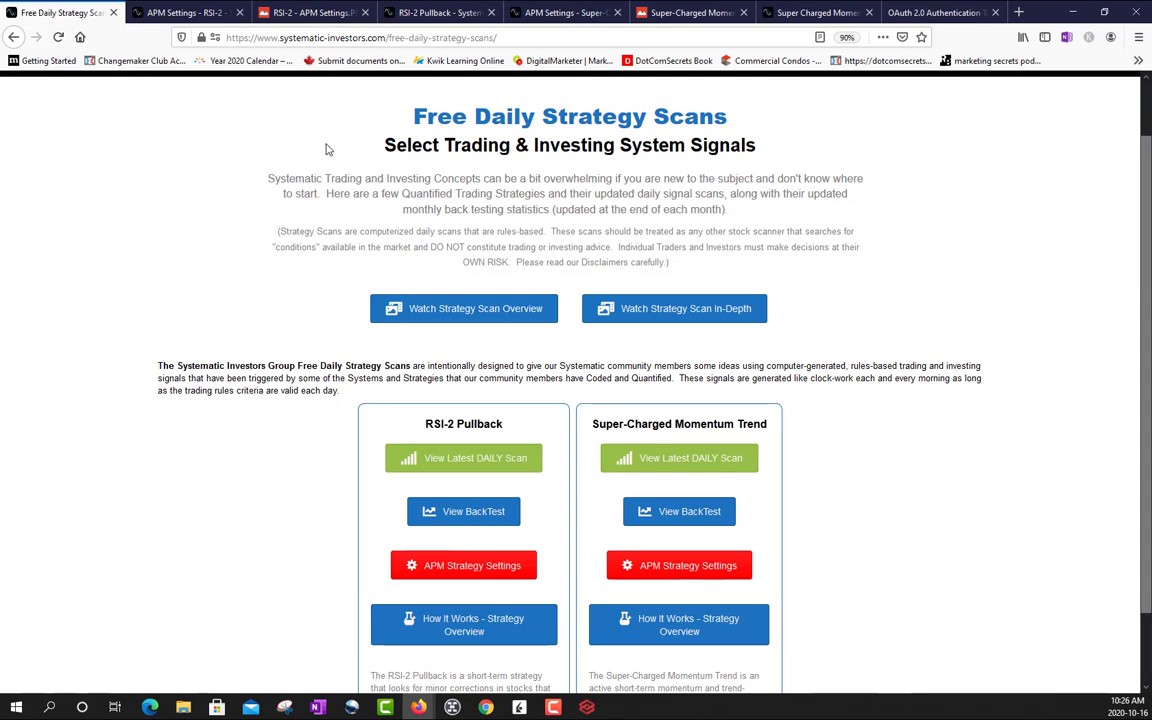
scroll(350, 134, "up", 1)
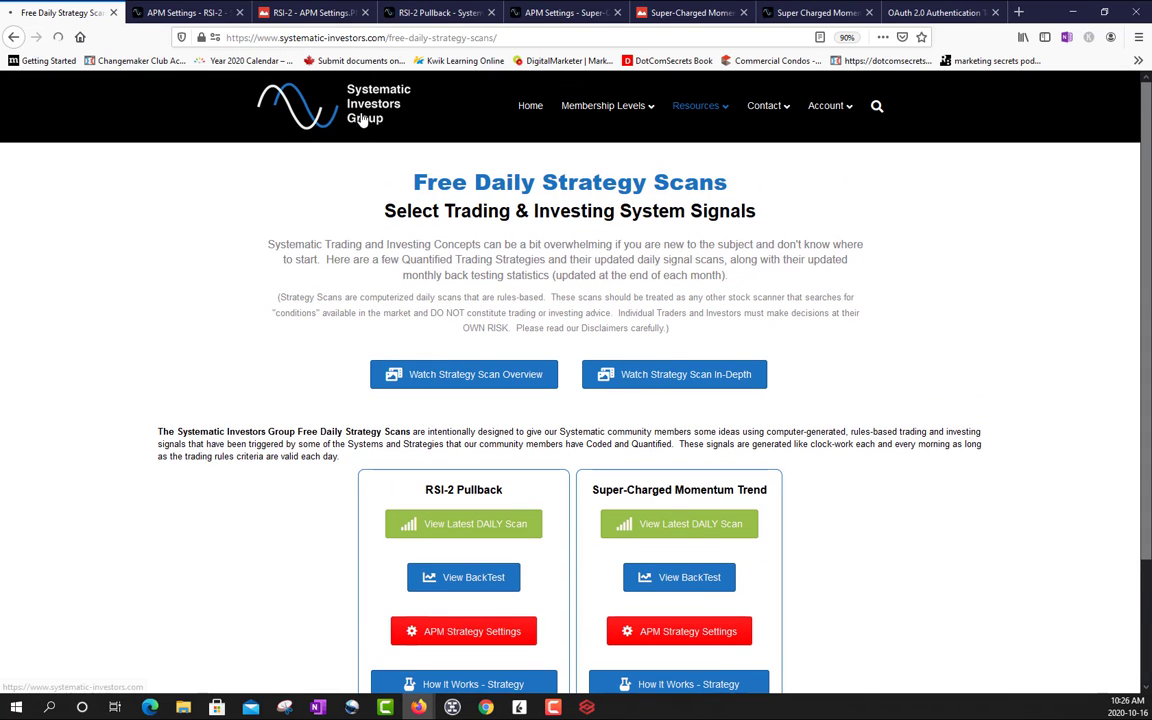
left_click(364, 119)
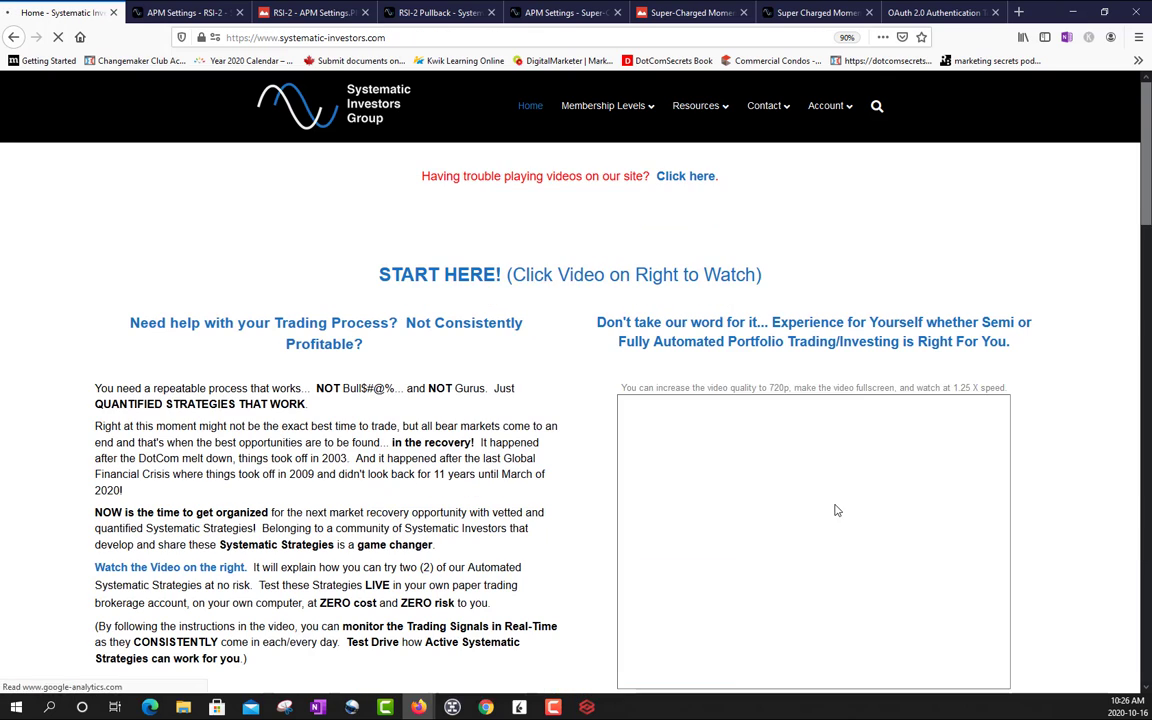